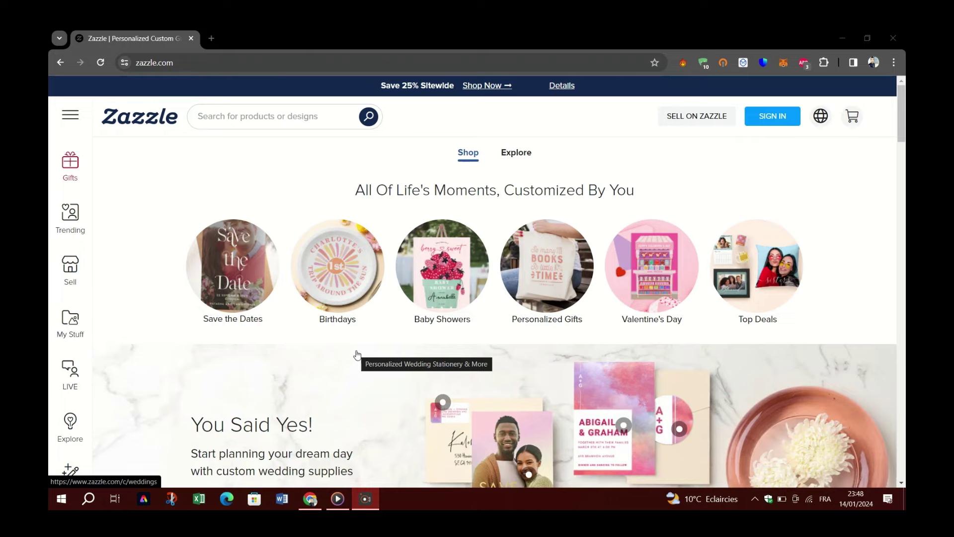
# Browse the Zazzle homepage, view the selling-on-Zazzle information panel, then close it.
pyautogui.scroll(-5, 420, 306)
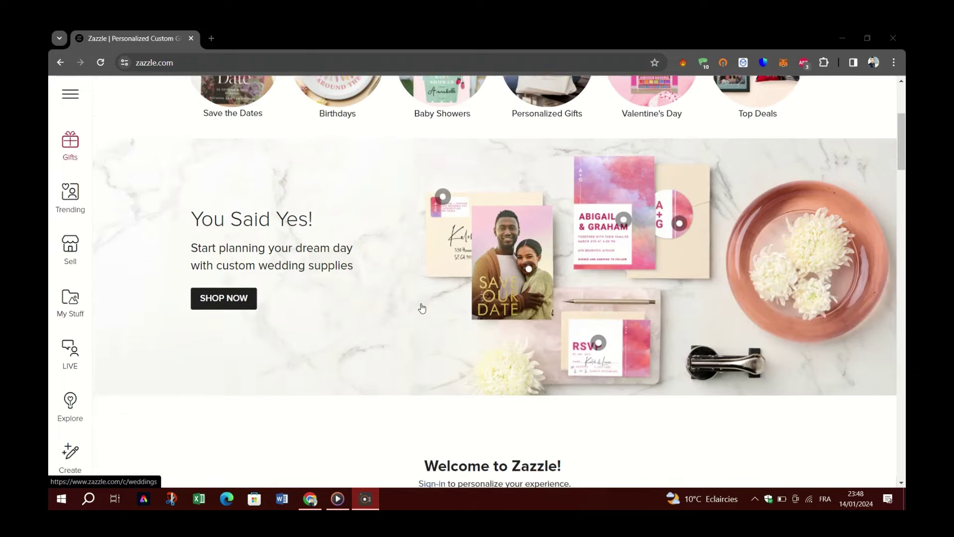
pyautogui.scroll(-5, 422, 308)
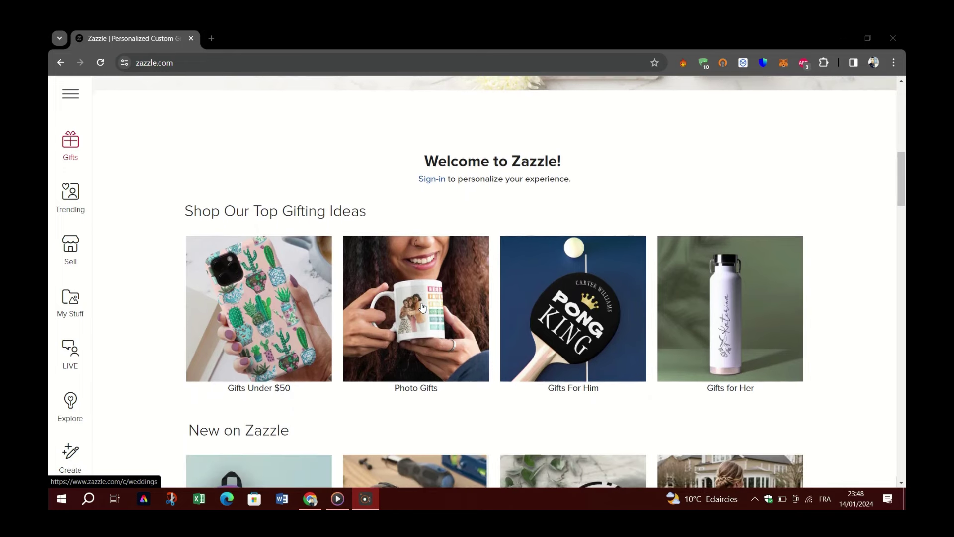
pyautogui.scroll(-4, 422, 308)
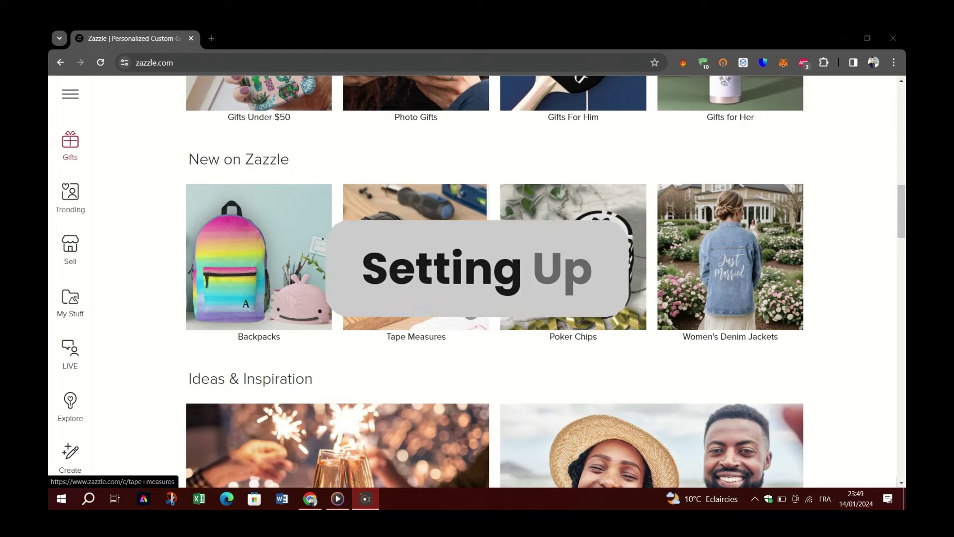
pyautogui.scroll(8, 421, 306)
pyautogui.scroll(8, 421, 307)
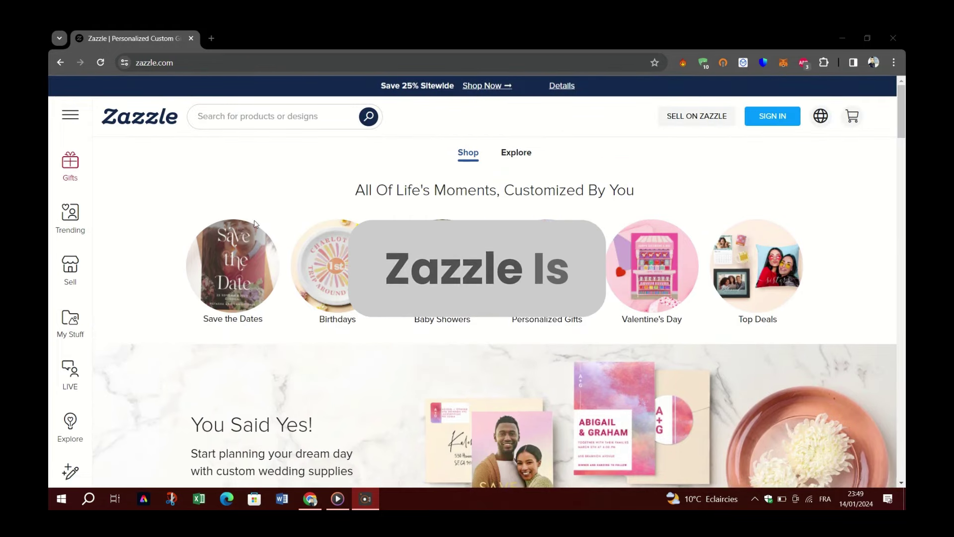
pyautogui.click(74, 273)
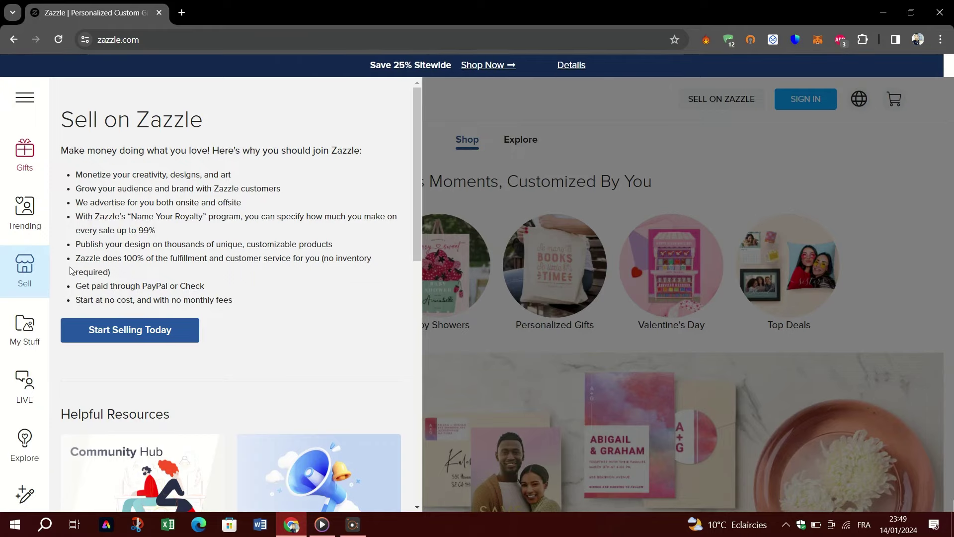
pyautogui.click(629, 90)
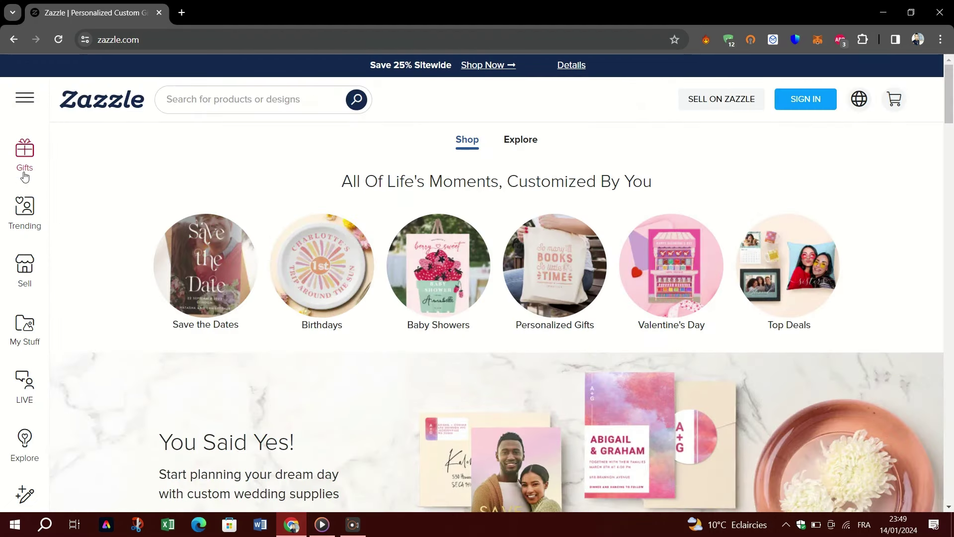
# Go to the On Sale page from the shopping menu.
pyautogui.click(23, 98)
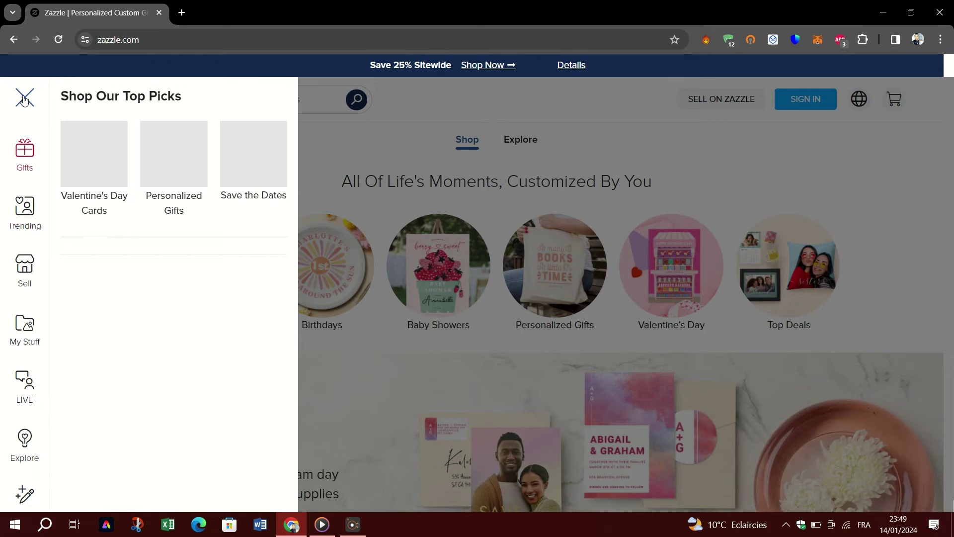
pyautogui.scroll(-2, 158, 304)
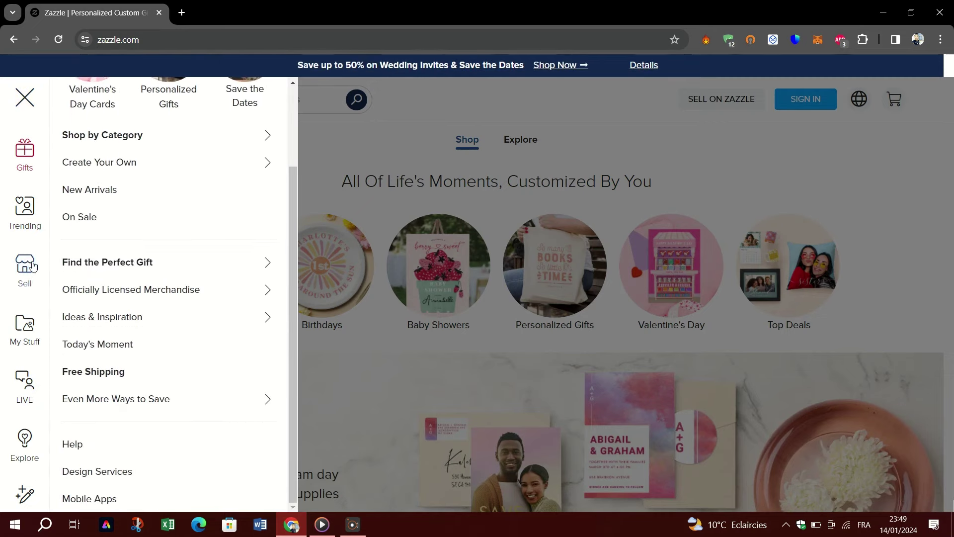
pyautogui.click(145, 214)
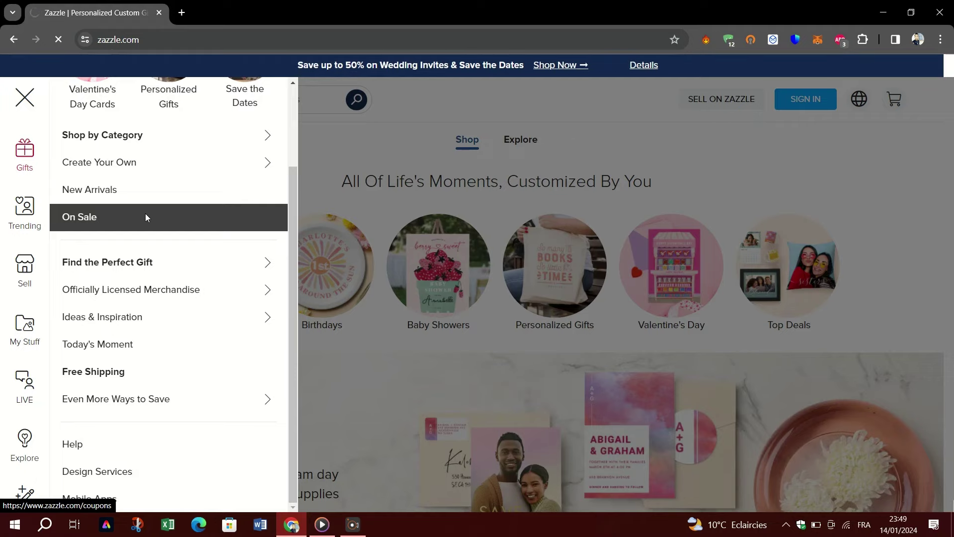
# Browse the Coupons & Promotions page with its Save 25% Sitewide offer, then go to Sell on Zazzle.
pyautogui.click(145, 217)
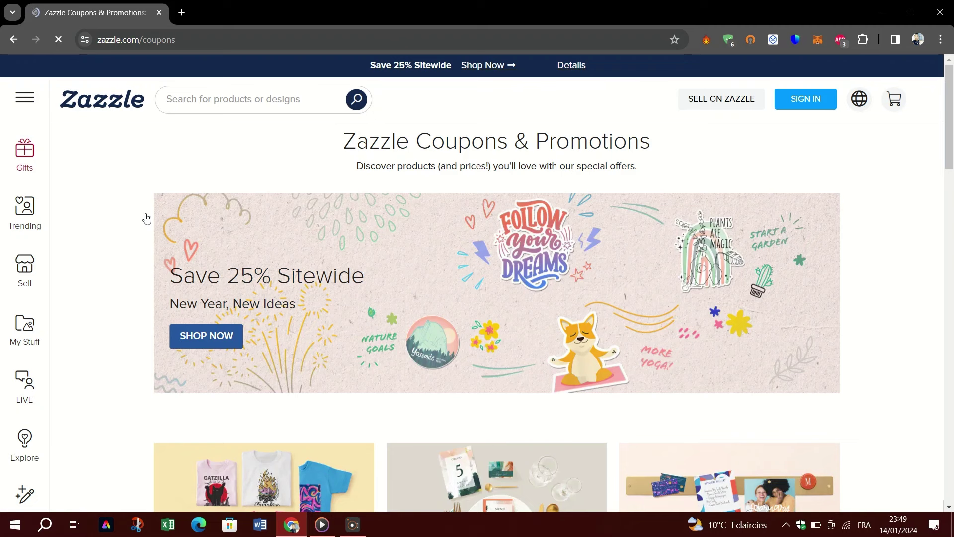
pyautogui.scroll(-6, 200, 252)
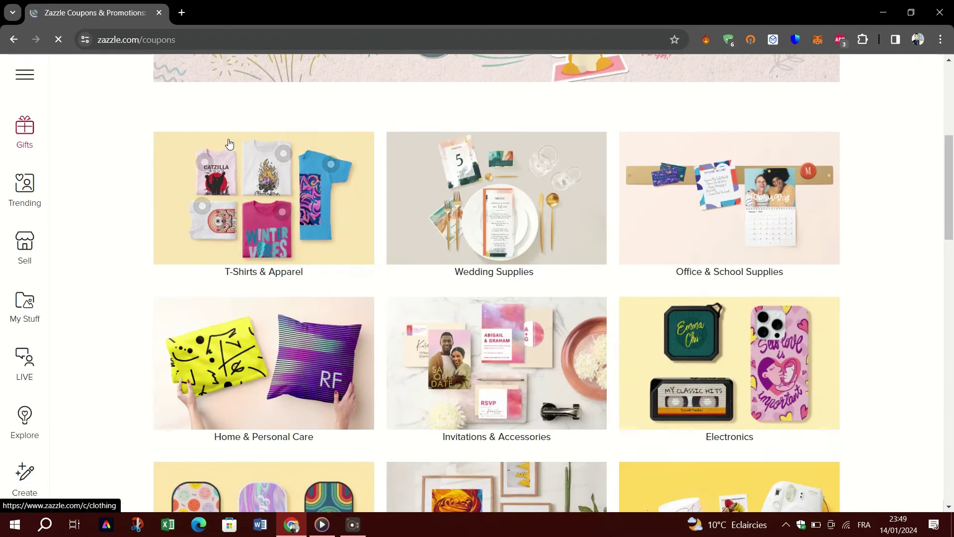
pyautogui.scroll(-4, 229, 144)
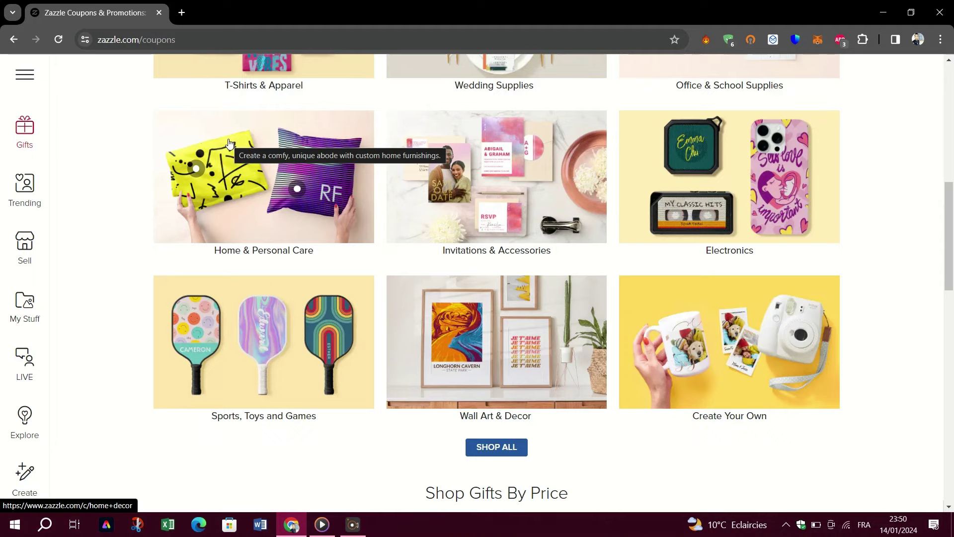
pyautogui.scroll(-4, 253, 169)
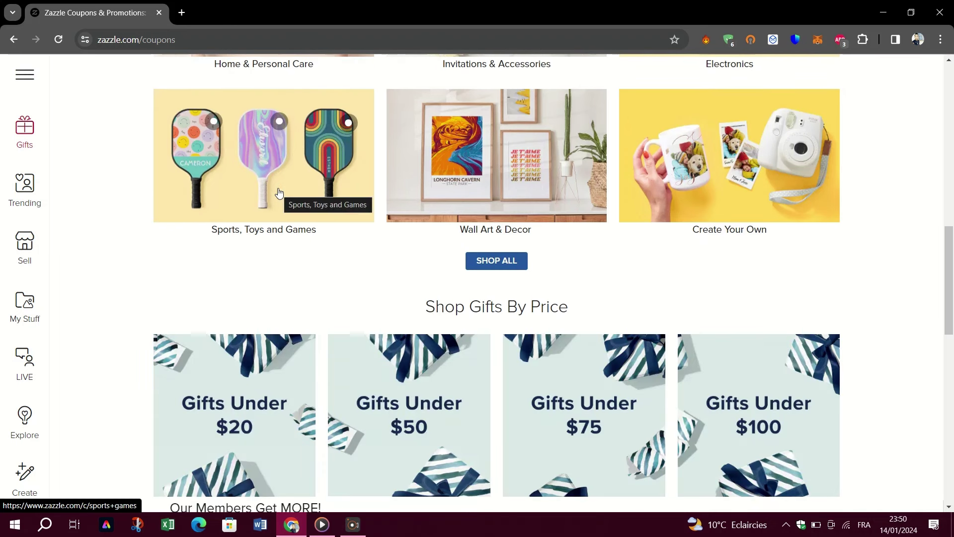
pyautogui.scroll(14, 476, 134)
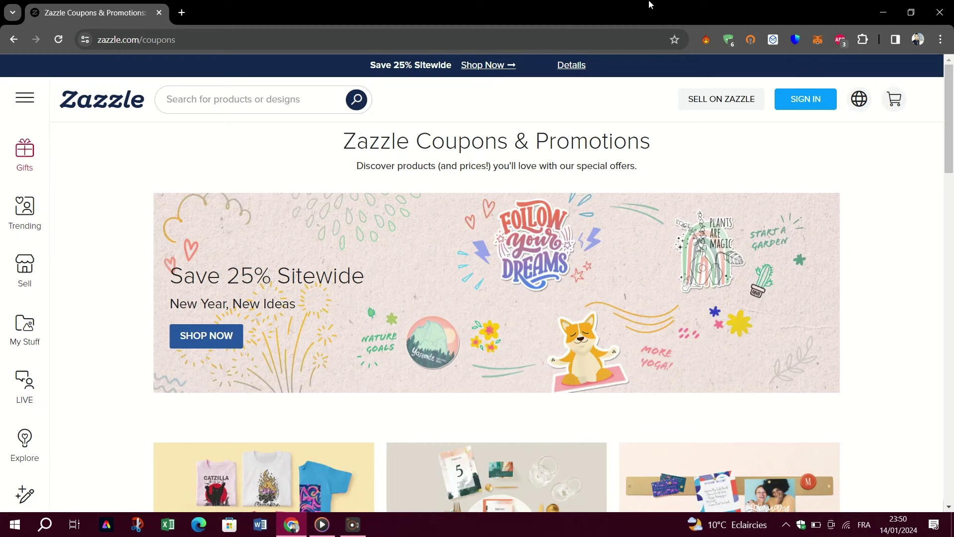
pyautogui.click(732, 100)
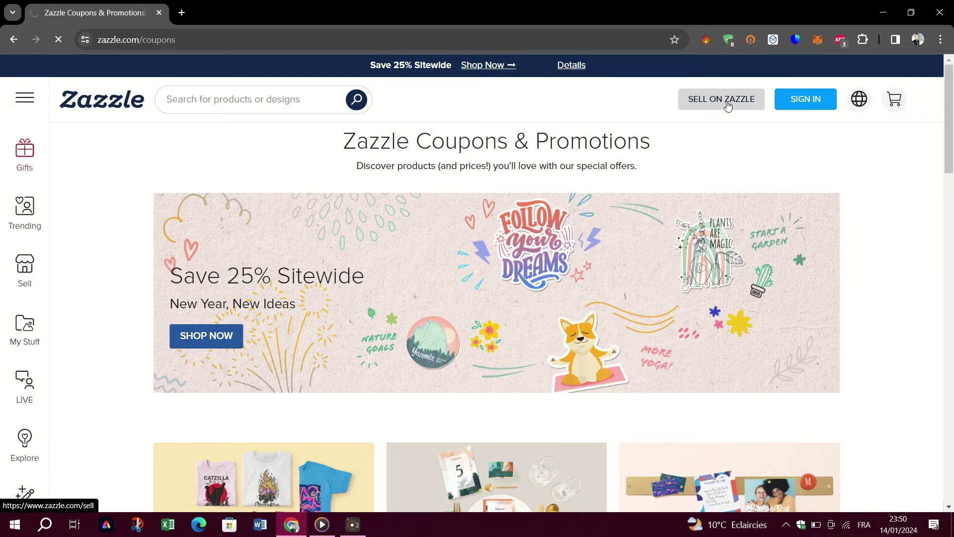
# Begin creating a Zazzle store and sign in with a Google account.
pyautogui.click(628, 428)
pyautogui.click(553, 336)
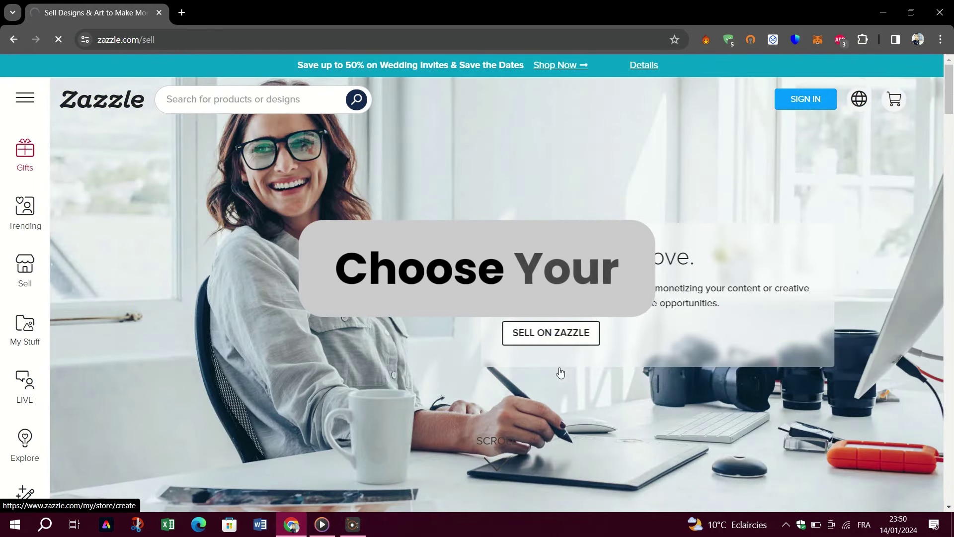
pyautogui.click(628, 425)
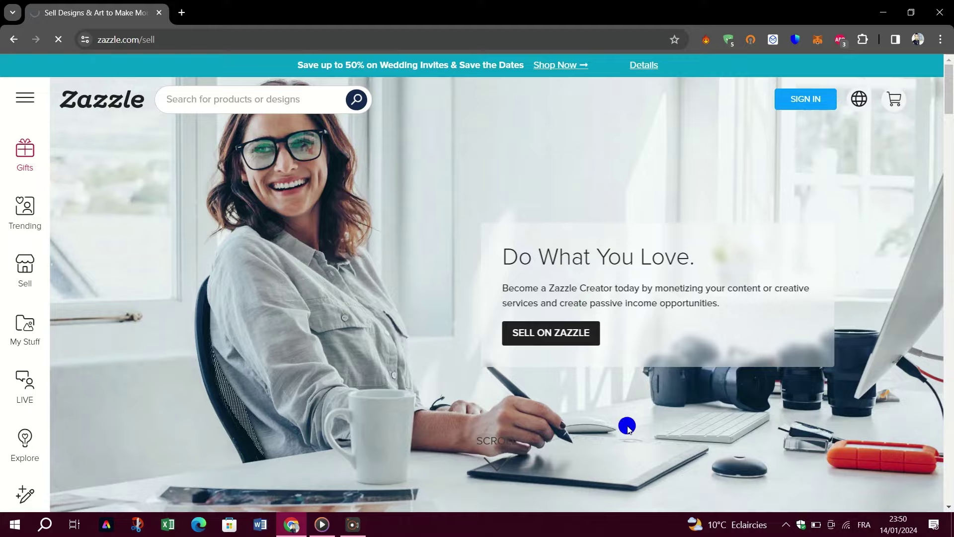
pyautogui.click(406, 178)
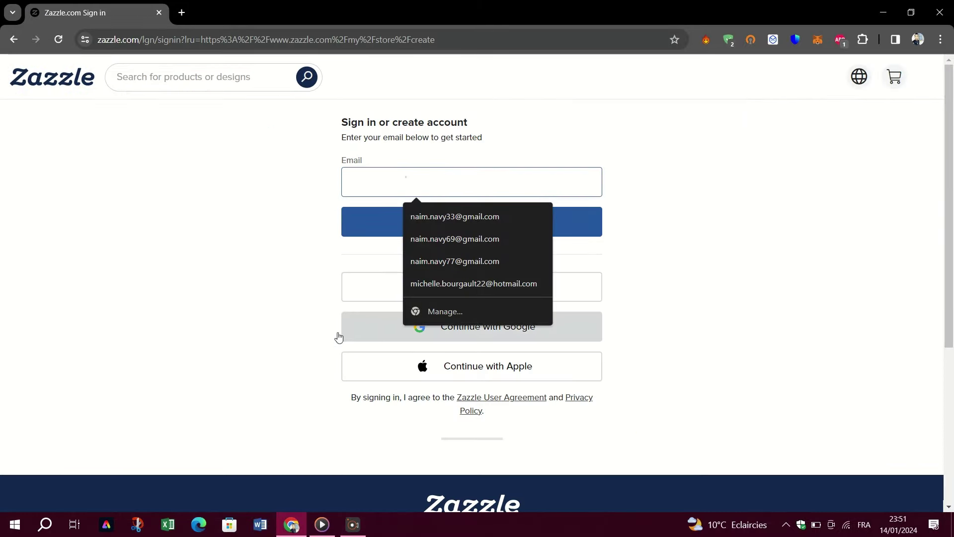
pyautogui.click(281, 342)
pyautogui.click(424, 332)
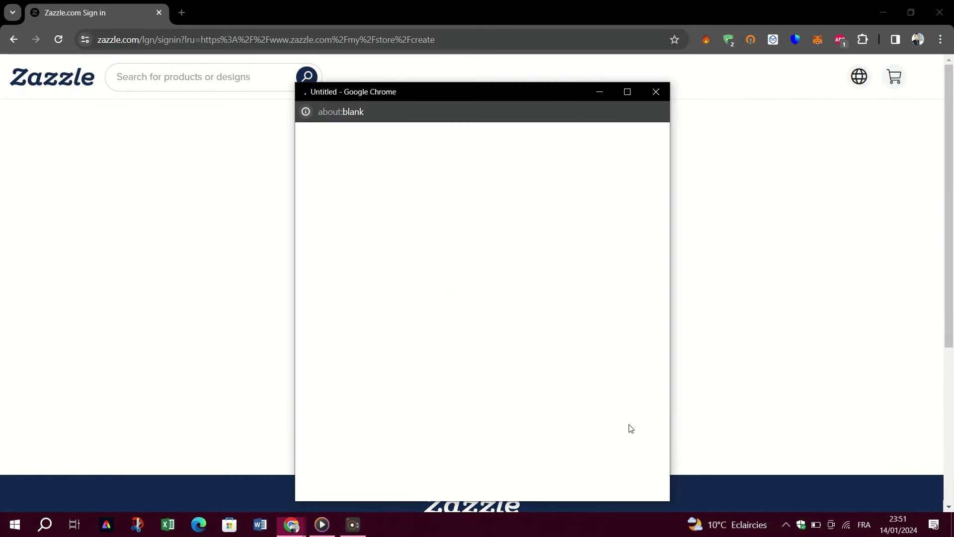
pyautogui.click(631, 431)
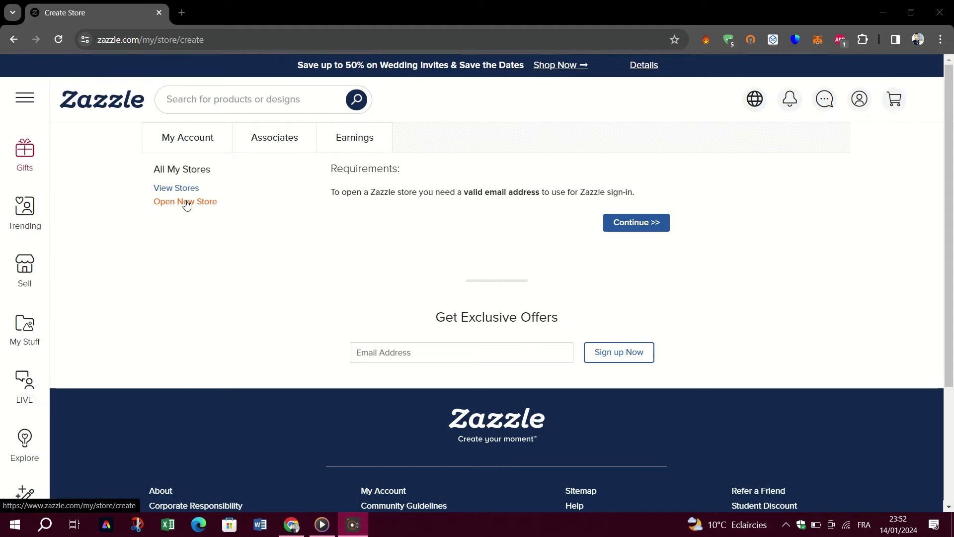
# Search Zazzle for cheese postcards.
pyautogui.click(209, 99)
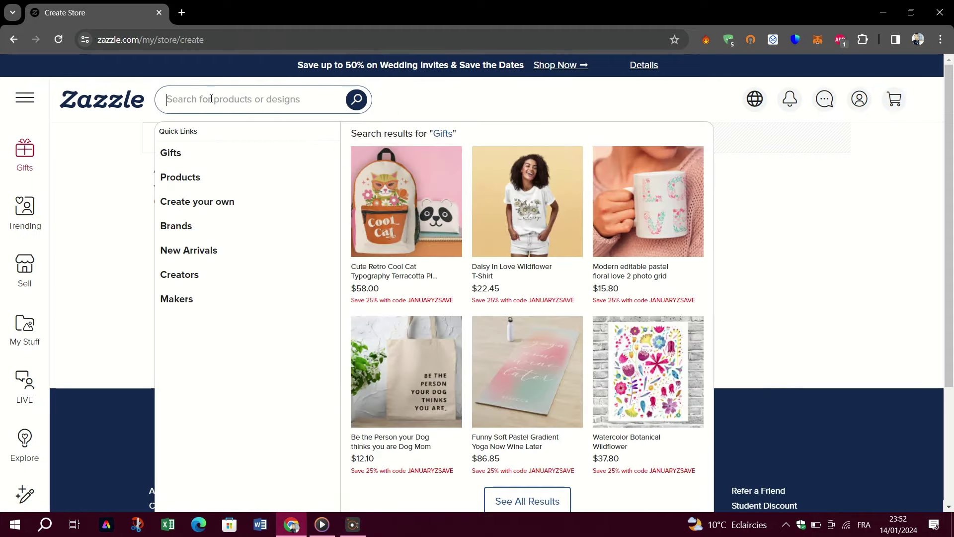
pyautogui.write('cheese')
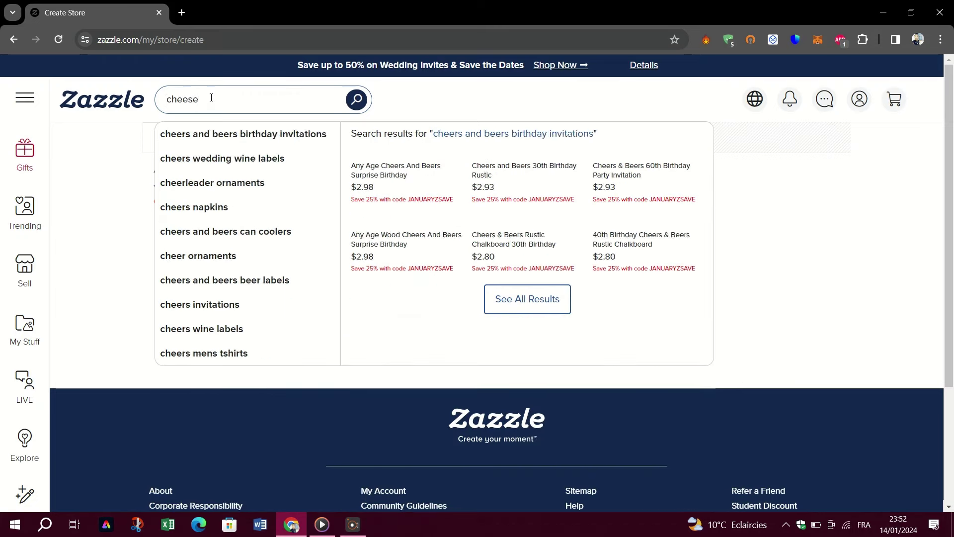
pyautogui.rightClick(232, 135)
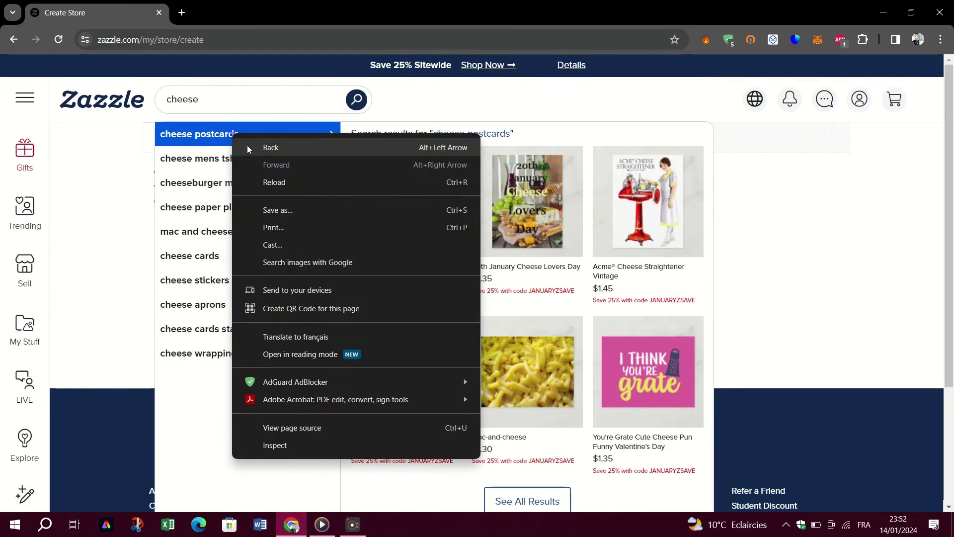
pyautogui.click(201, 144)
pyautogui.click(199, 139)
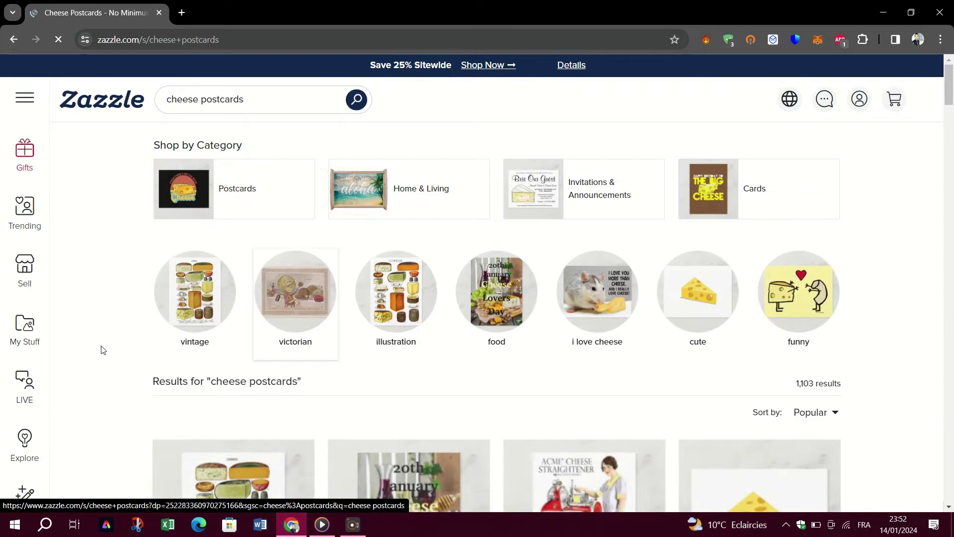
# Look through the 1,103 cheese postcard results and return to the top.
pyautogui.scroll(-1, 151, 336)
pyautogui.scroll(-3, 151, 336)
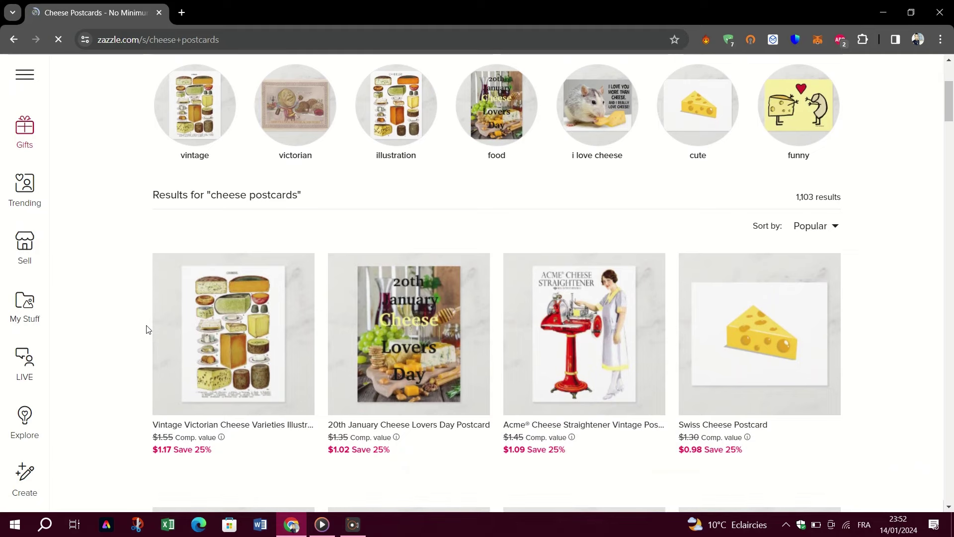
pyautogui.scroll(-1, 147, 332)
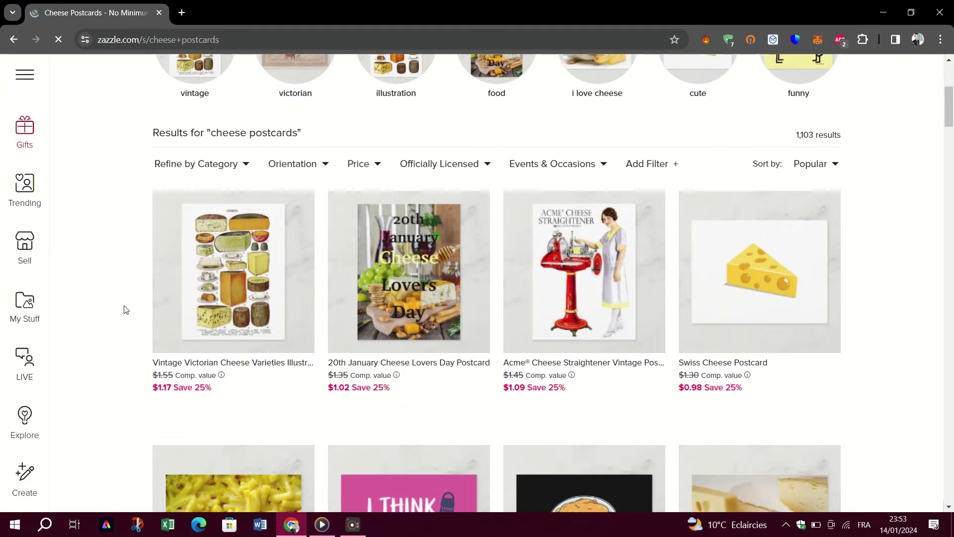
pyautogui.scroll(-2, 125, 310)
pyautogui.scroll(-2, 126, 309)
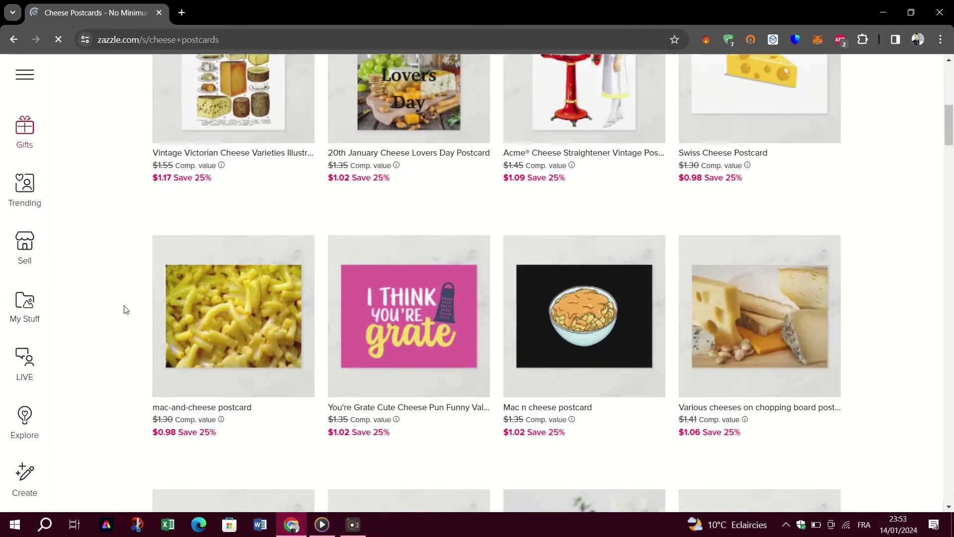
pyautogui.scroll(-4, 126, 310)
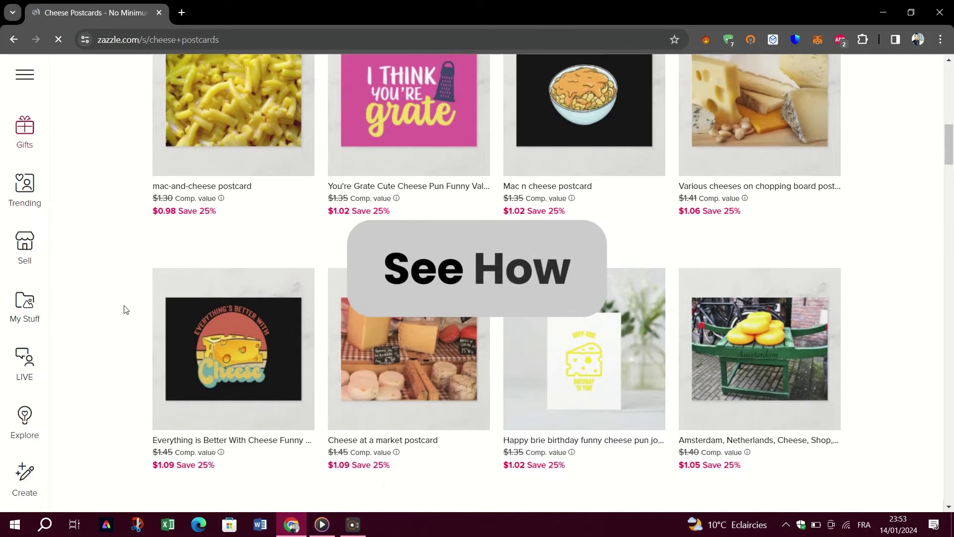
pyautogui.scroll(10, 126, 309)
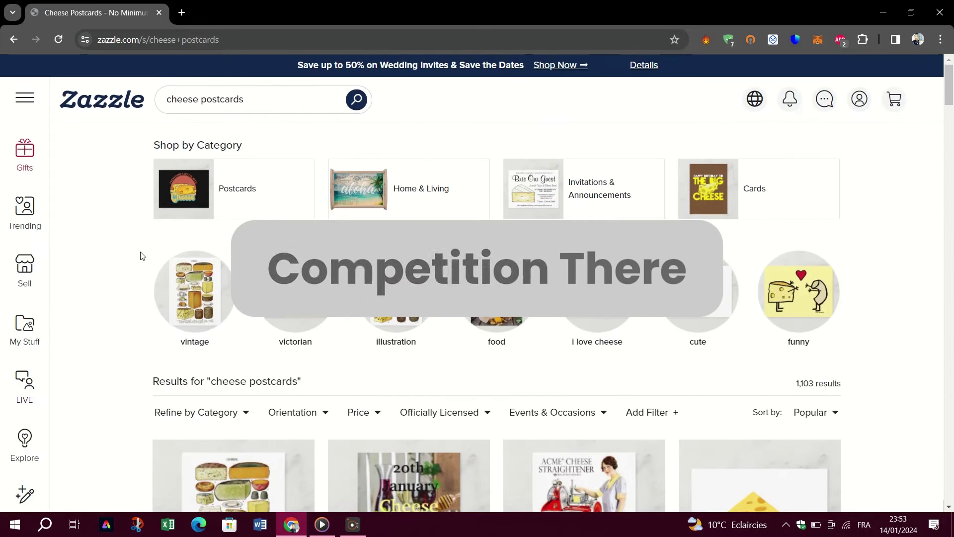
# Run a Google search for 'cheese market' in a new tab.
pyautogui.click(181, 14)
pyautogui.click(184, 41)
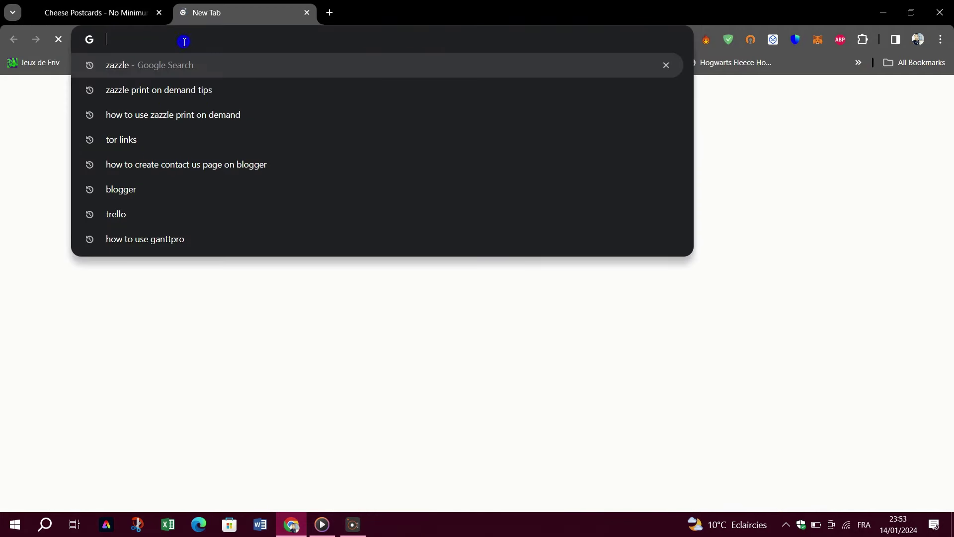
pyautogui.write('cheese ')
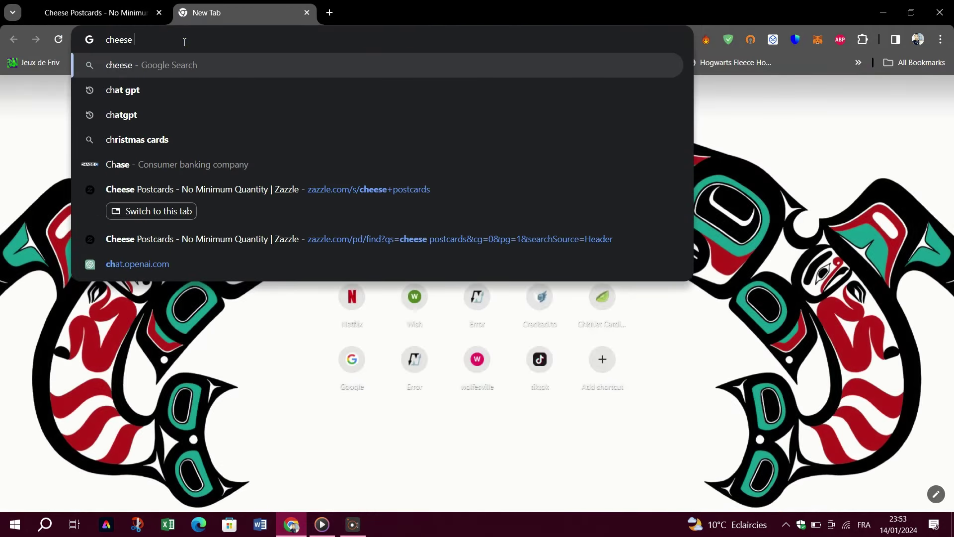
pyautogui.write('mark')
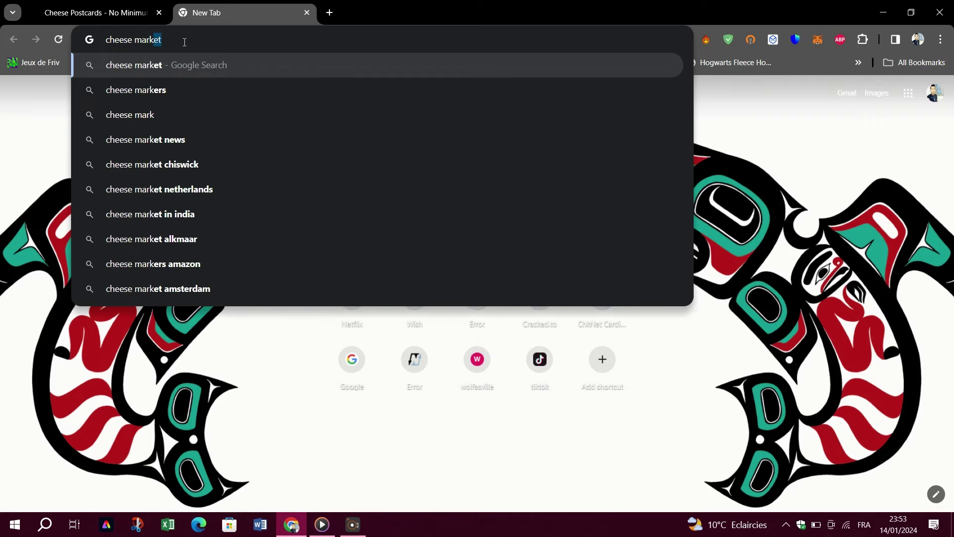
pyautogui.write('et')
pyautogui.press('Return')
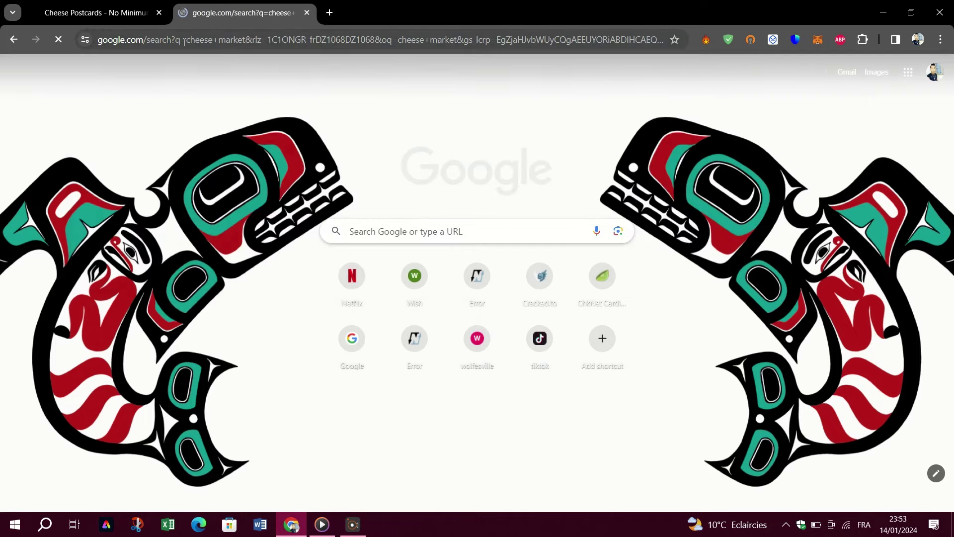
# Return to the Zazzle cheese postcards results tab.
pyautogui.click(91, 16)
pyautogui.scroll(-1, 268, 297)
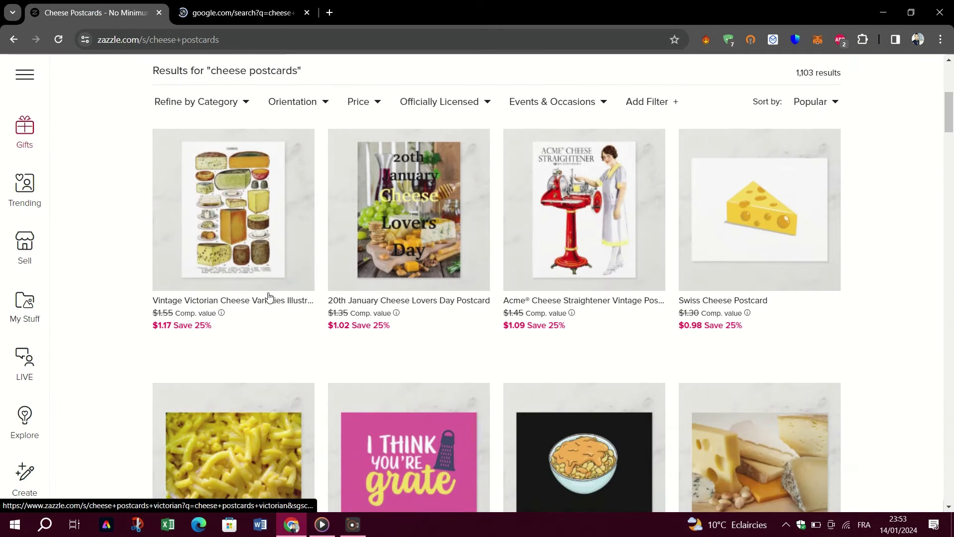
pyautogui.scroll(-5, 269, 297)
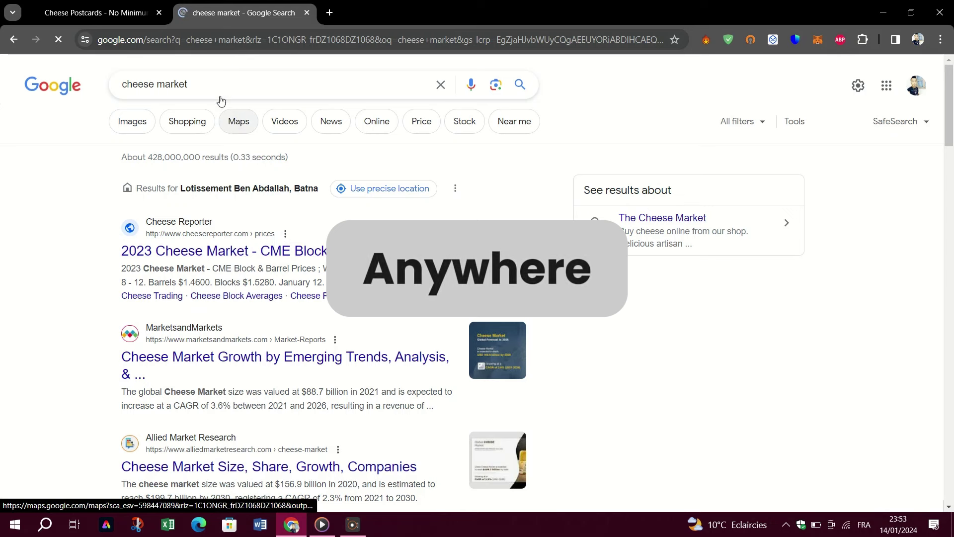
pyautogui.hotkey('ctrl', 'shift', 'Tab')
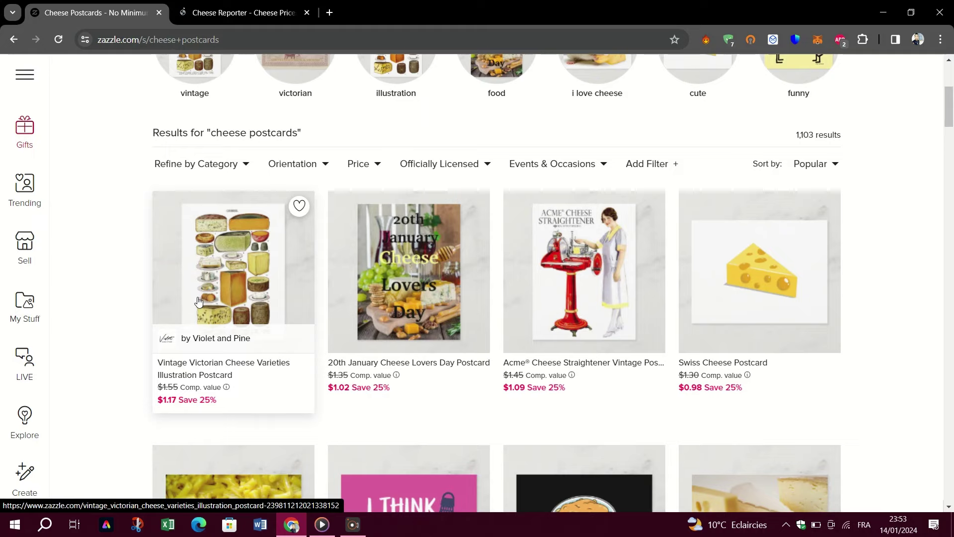
pyautogui.scroll(5, 199, 303)
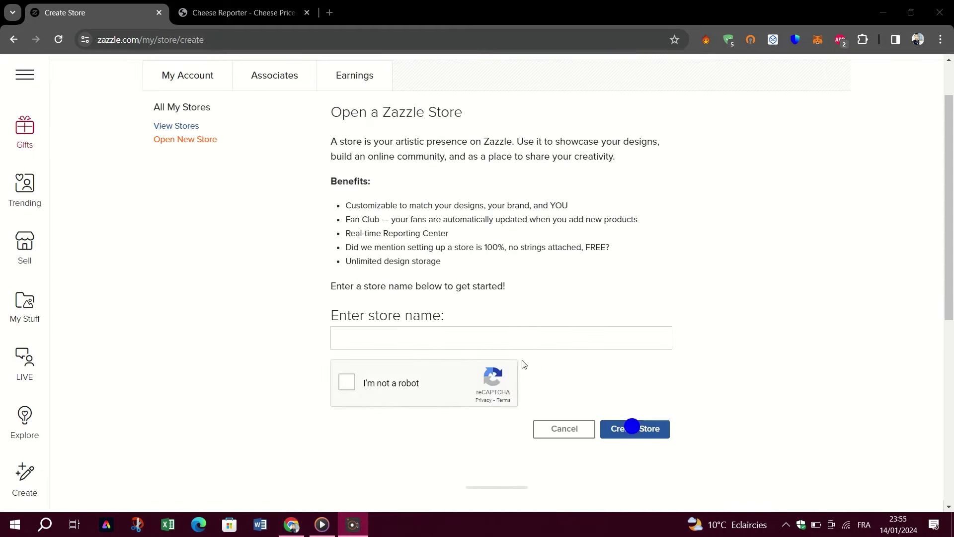
# Enter 'Madiary' as the store name and pass the I'm-not-a-robot check.
pyautogui.click(482, 335)
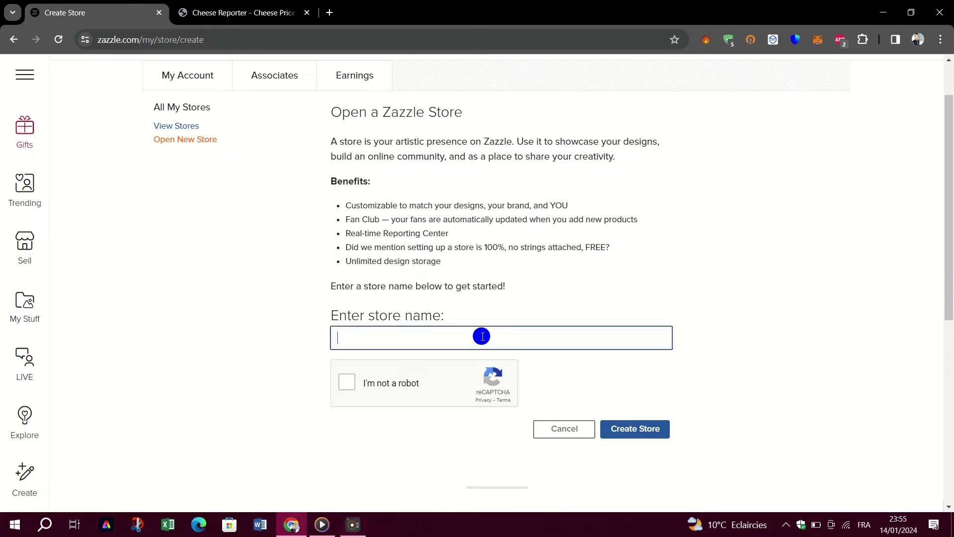
pyautogui.write('Ma')
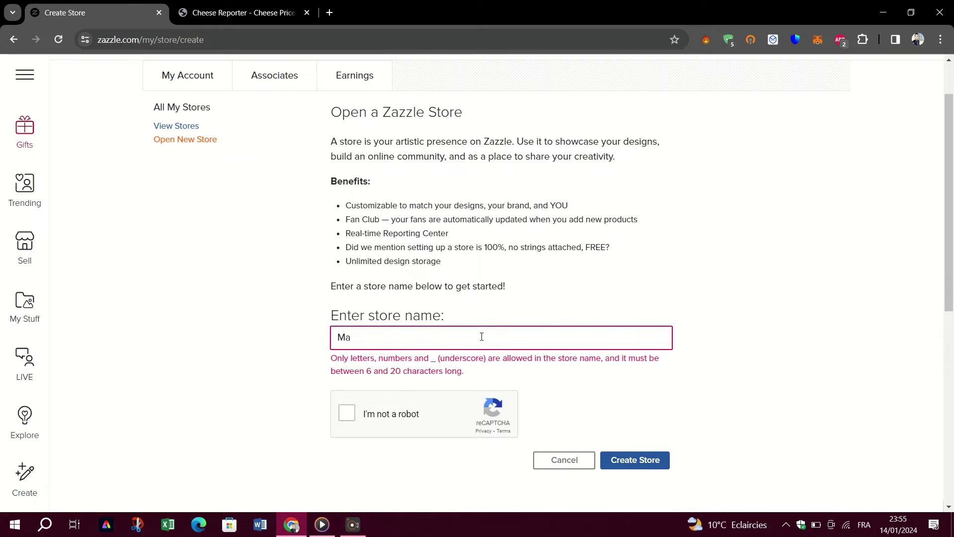
pyautogui.write('diary')
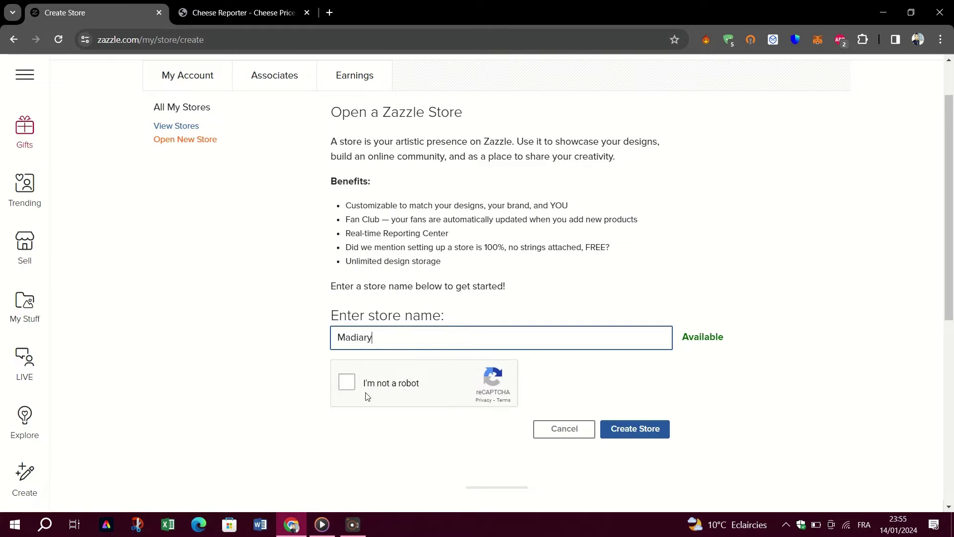
pyautogui.click(355, 385)
pyautogui.scroll(-1, 366, 394)
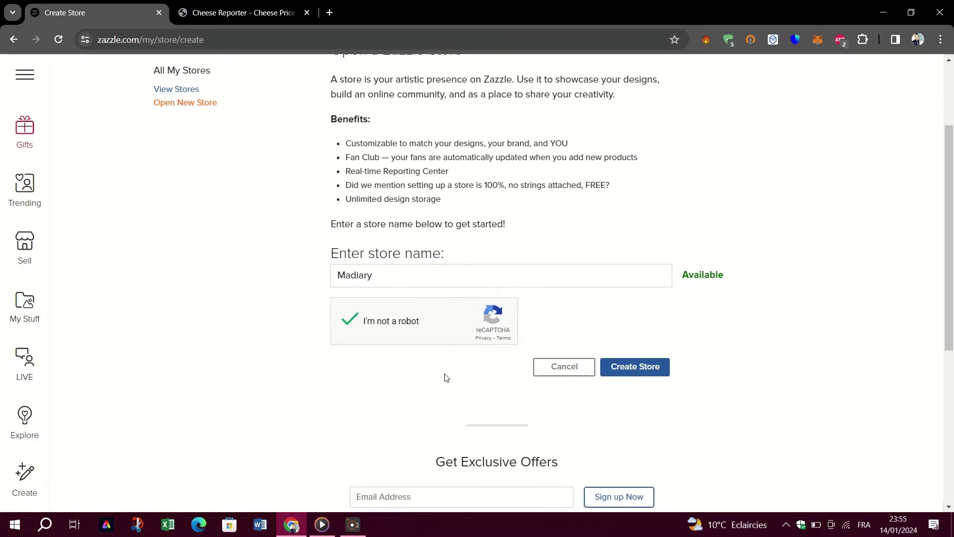
# Create the Madiary store and review its Store Name and Tagline fields.
pyautogui.click(637, 367)
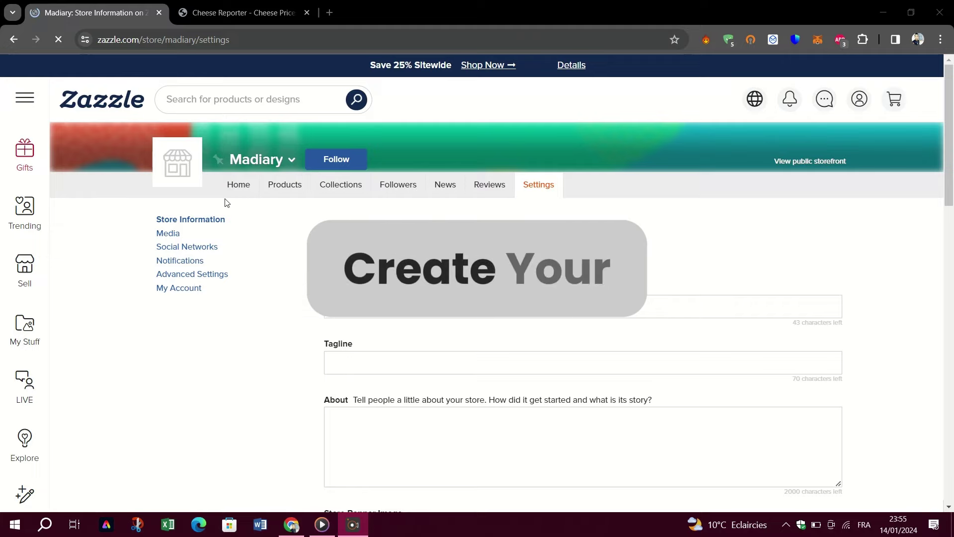
pyautogui.scroll(-1, 298, 223)
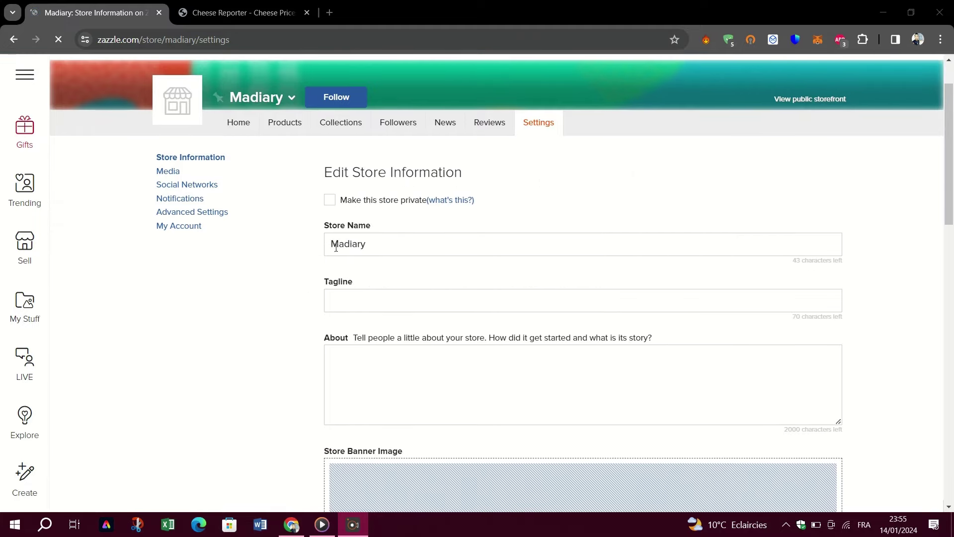
pyautogui.click(393, 242)
pyautogui.scroll(-1, 395, 242)
pyautogui.click(364, 241)
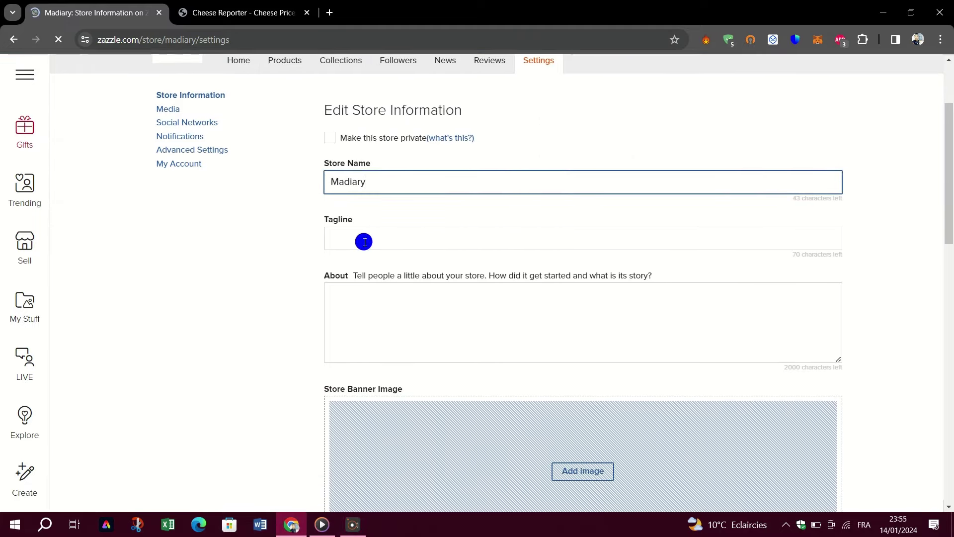
pyautogui.scroll(-1, 383, 253)
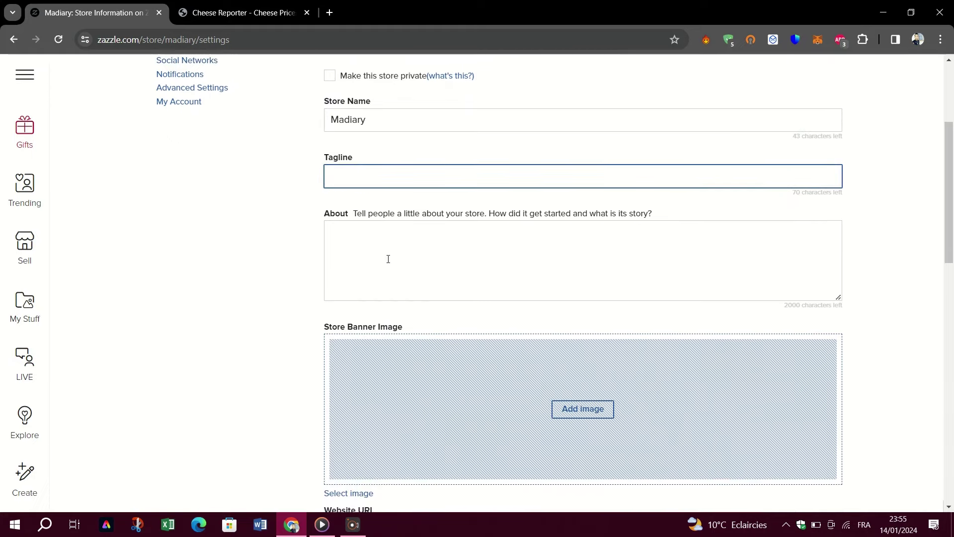
pyautogui.scroll(-2, 428, 263)
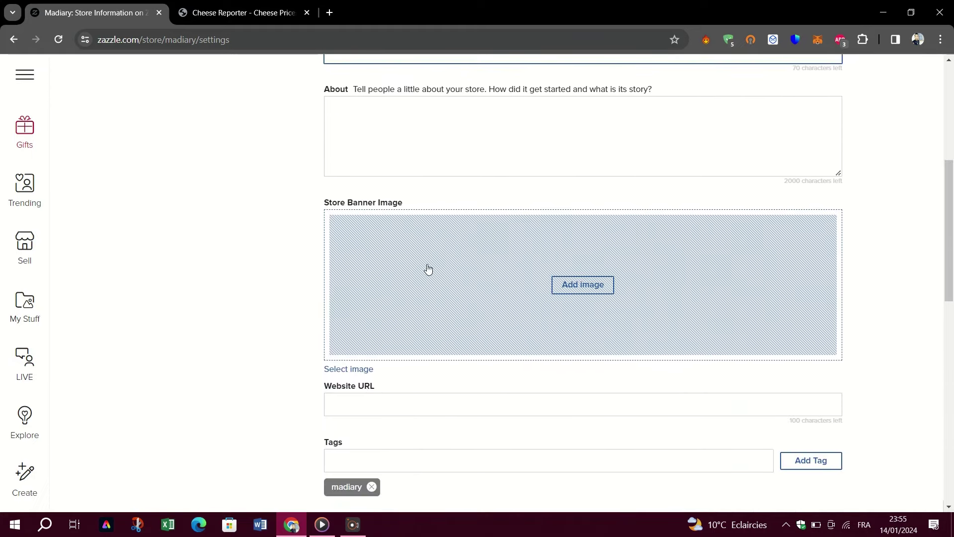
pyautogui.scroll(3, 427, 264)
pyautogui.scroll(1, 429, 268)
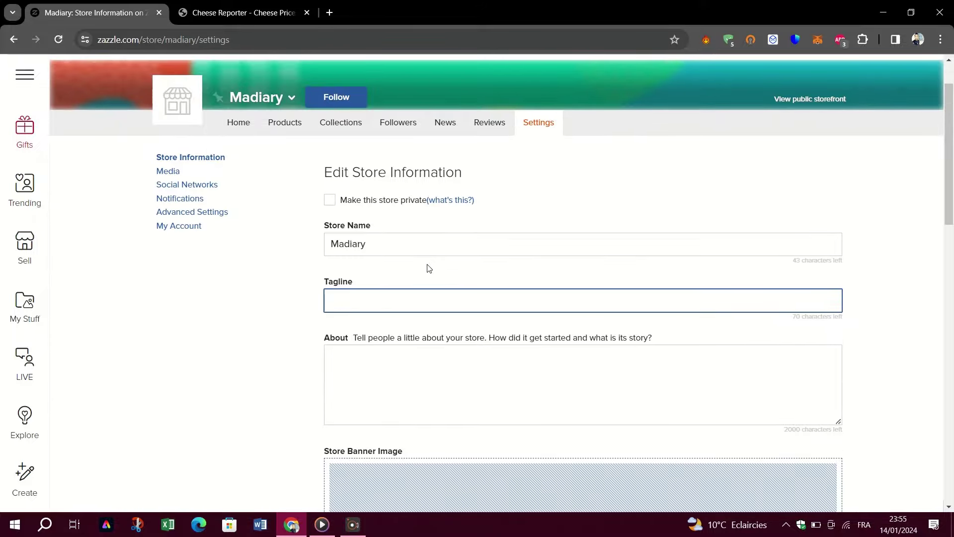
pyautogui.doubleClick(382, 246)
pyautogui.click(277, 265)
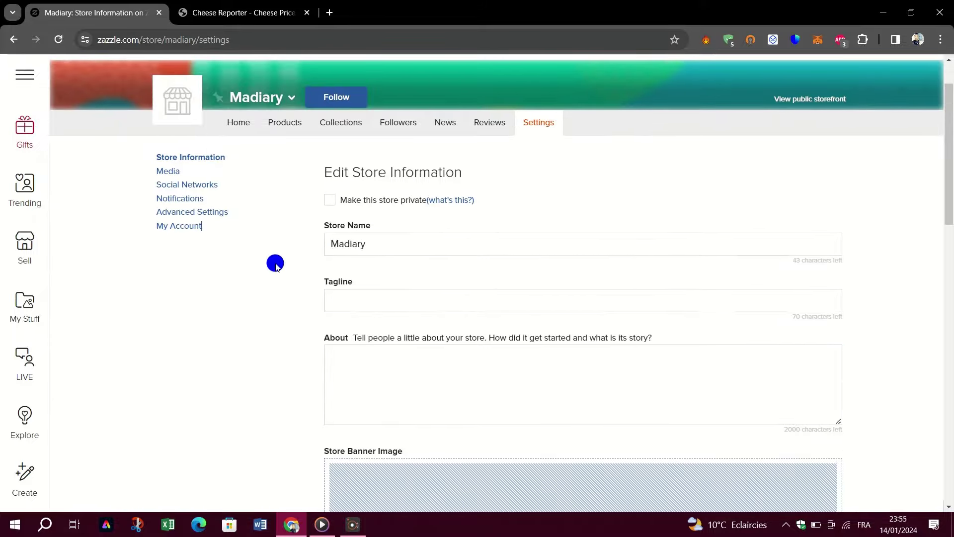
# Submit the store information with tagline, about and location left empty.
pyautogui.scroll(-1, 433, 255)
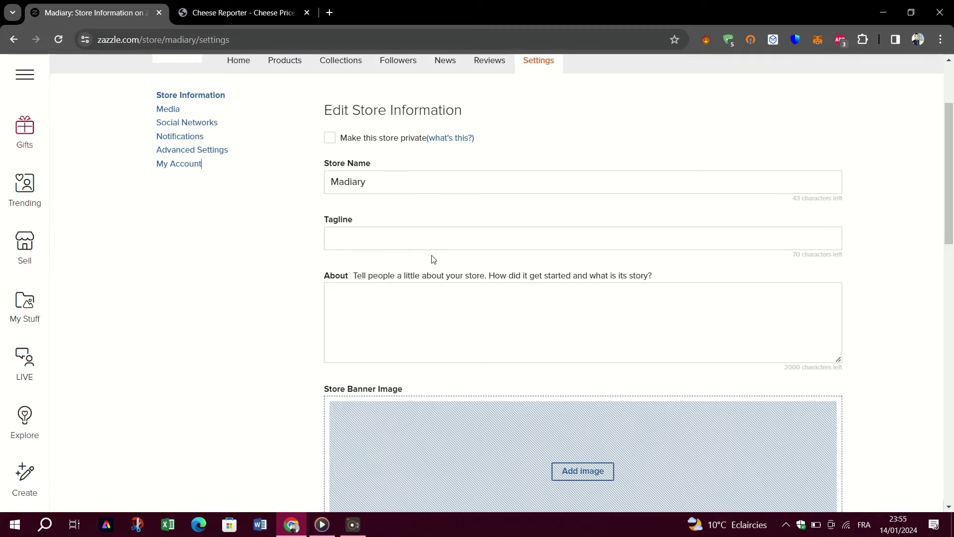
pyautogui.click(395, 243)
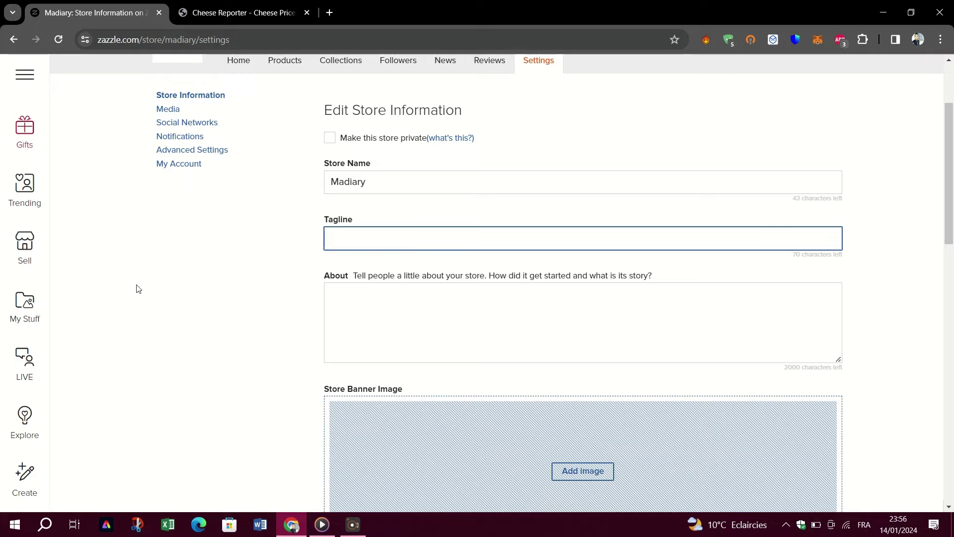
pyautogui.scroll(-6, 181, 271)
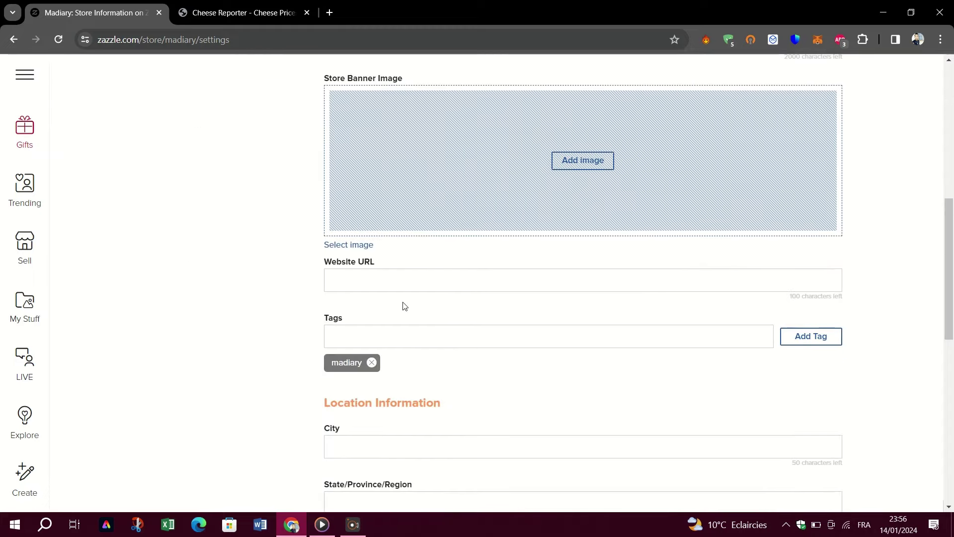
pyautogui.scroll(-6, 405, 305)
pyautogui.click(810, 294)
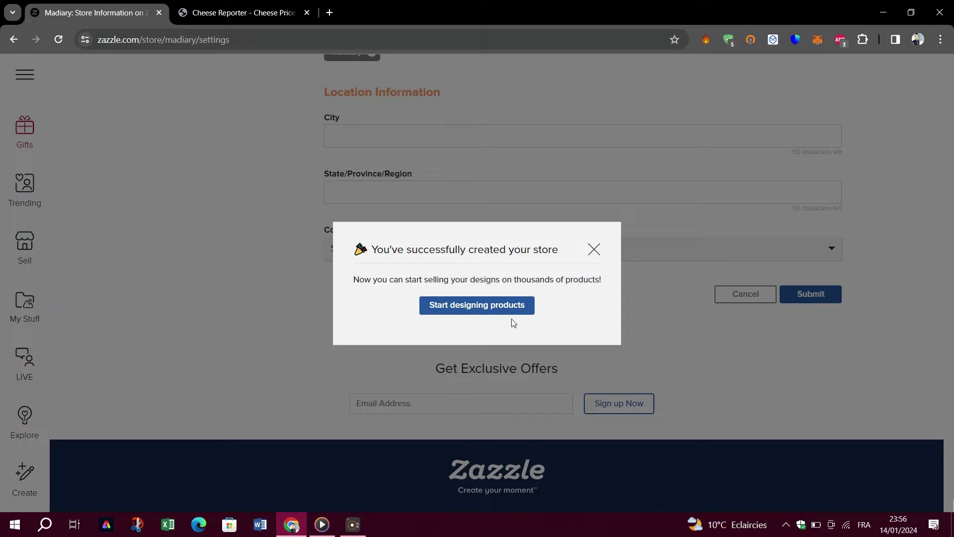
# Start designing products and open the custom Mugs catalogue.
pyautogui.click(492, 305)
pyautogui.click(626, 430)
pyautogui.scroll(-1, 438, 387)
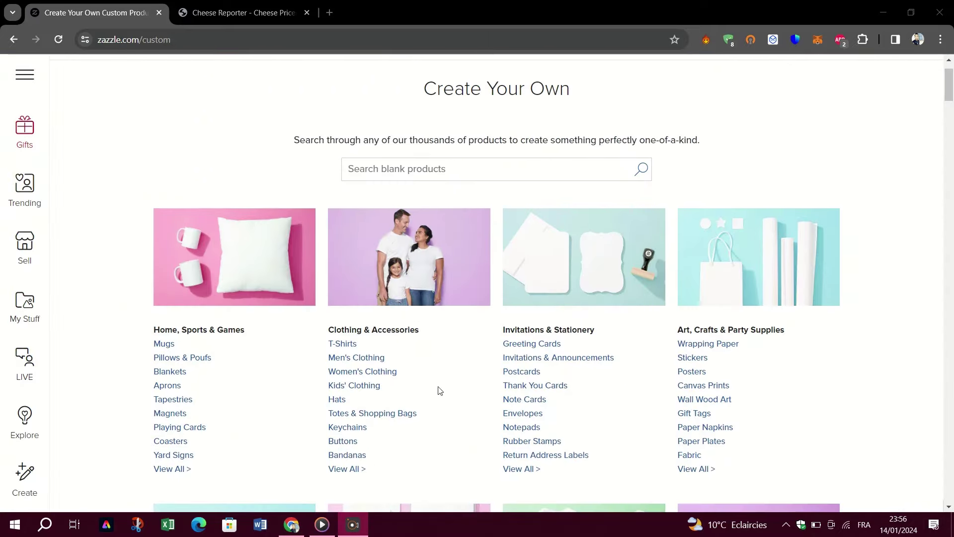
pyautogui.scroll(-5, 439, 390)
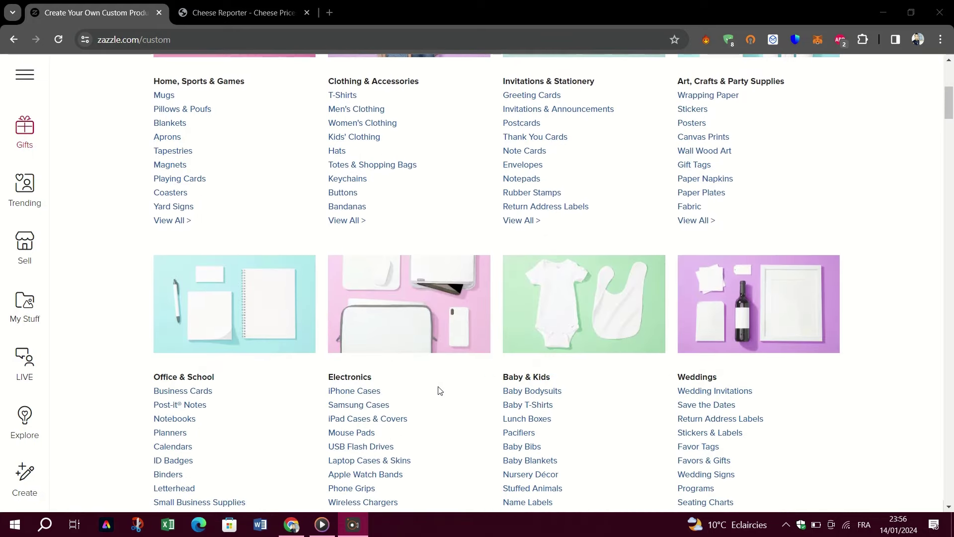
pyautogui.scroll(-2, 439, 391)
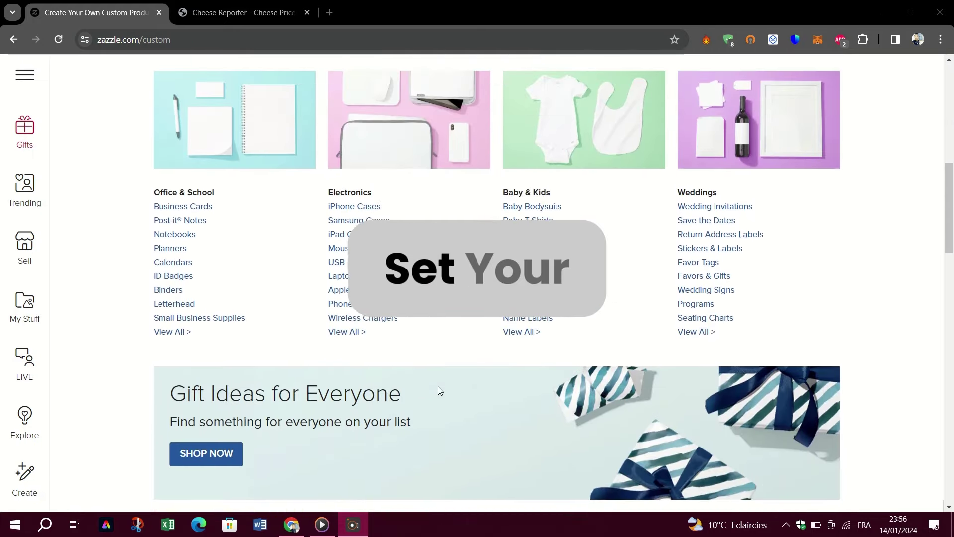
pyautogui.scroll(4, 439, 391)
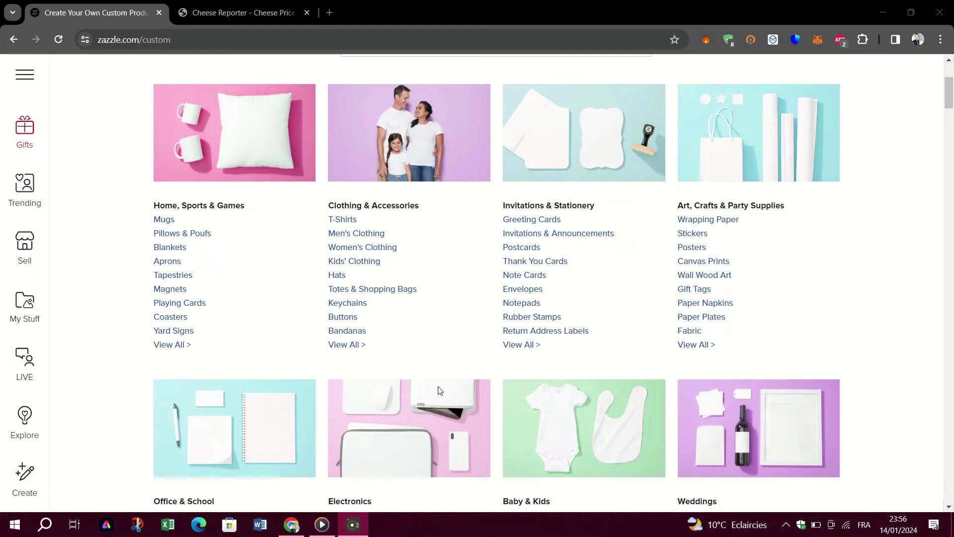
pyautogui.click(196, 206)
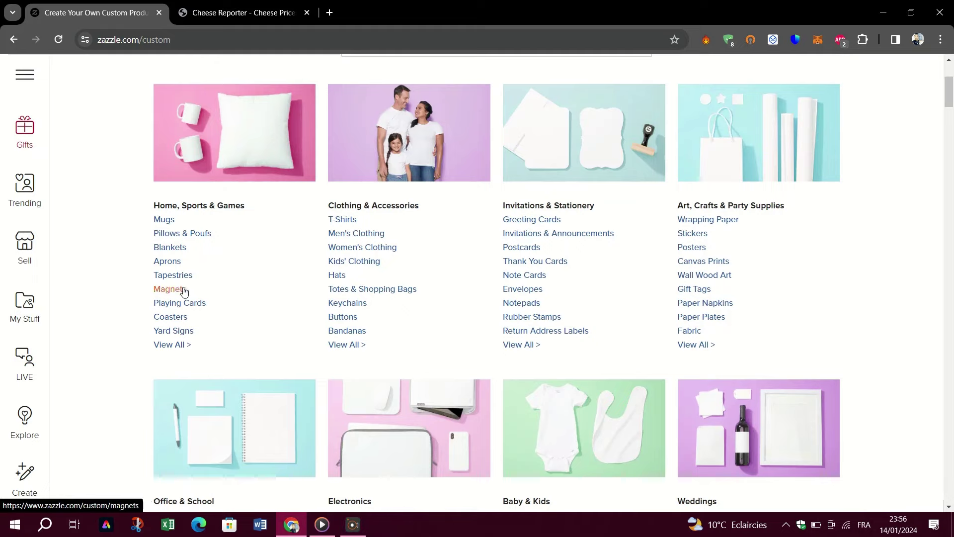
pyautogui.click(164, 219)
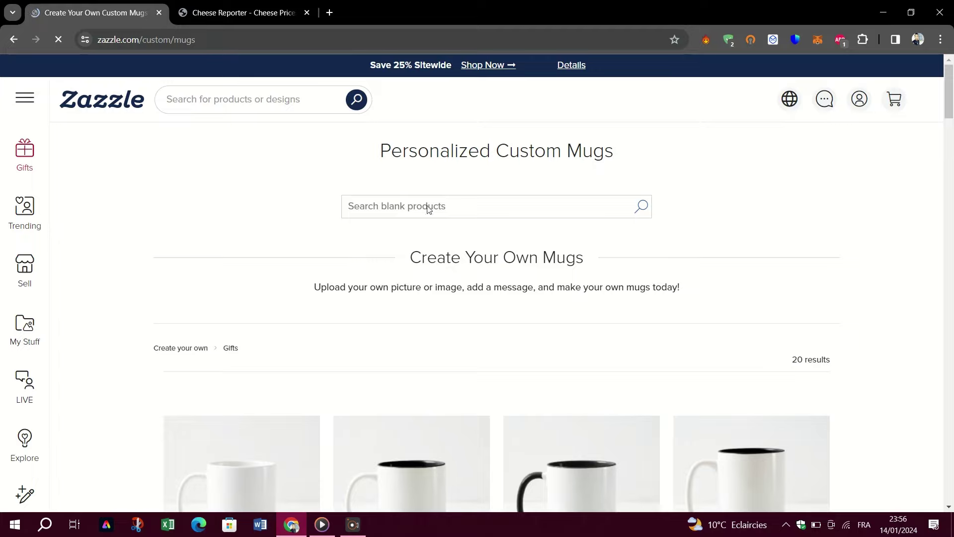
# Browse the mug grid and open the Jumbo Mug product page.
pyautogui.click(427, 207)
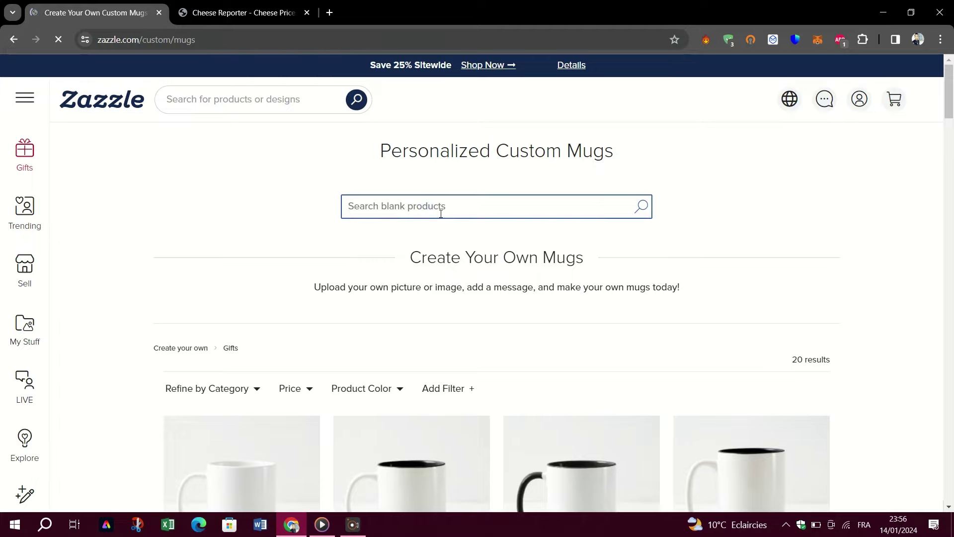
pyautogui.scroll(-6, 418, 249)
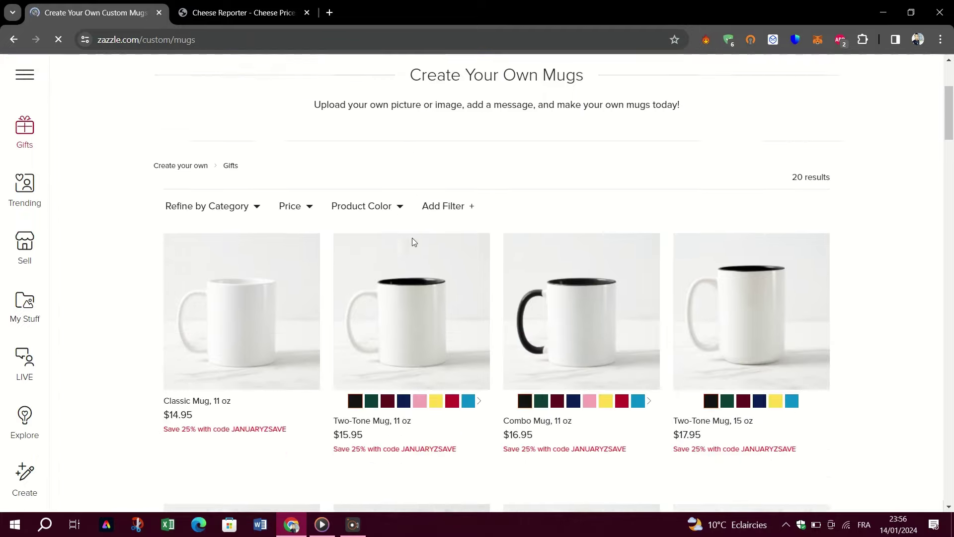
pyautogui.scroll(-3, 412, 242)
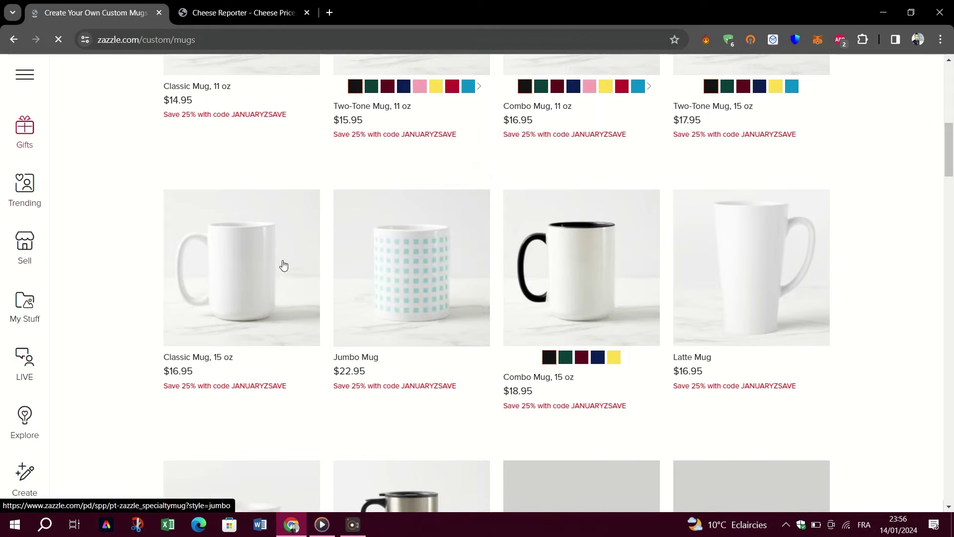
pyautogui.scroll(5, 435, 286)
pyautogui.scroll(-6, 435, 286)
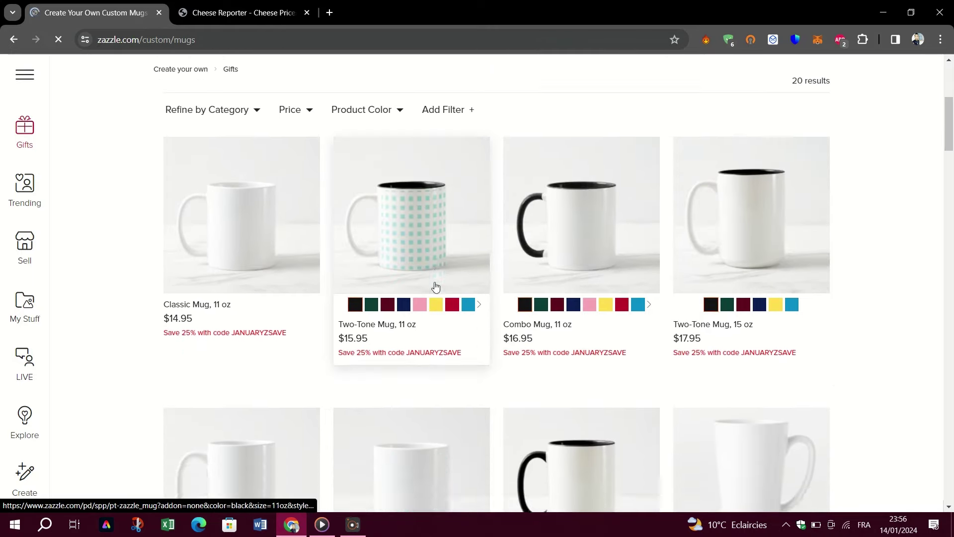
pyautogui.scroll(-8, 435, 287)
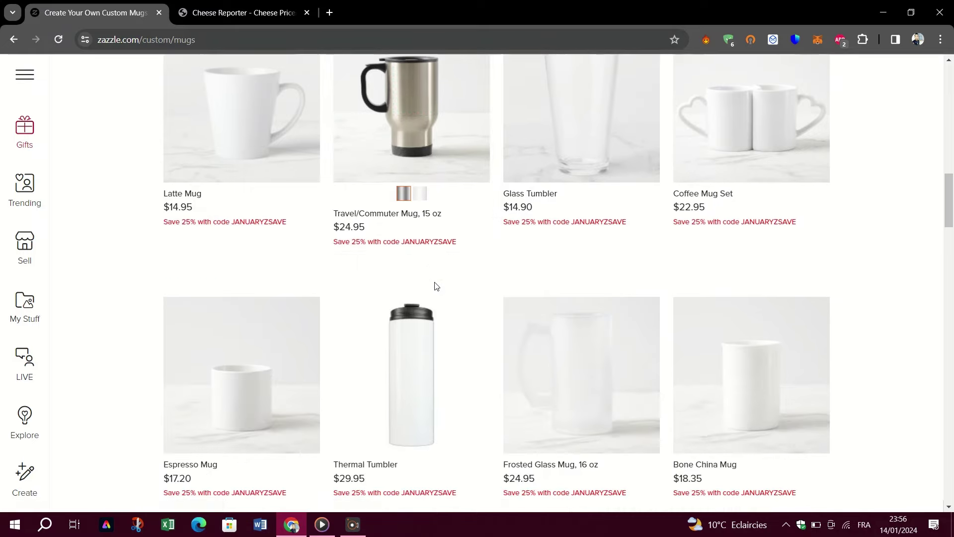
pyautogui.scroll(-1, 436, 287)
pyautogui.scroll(4, 436, 286)
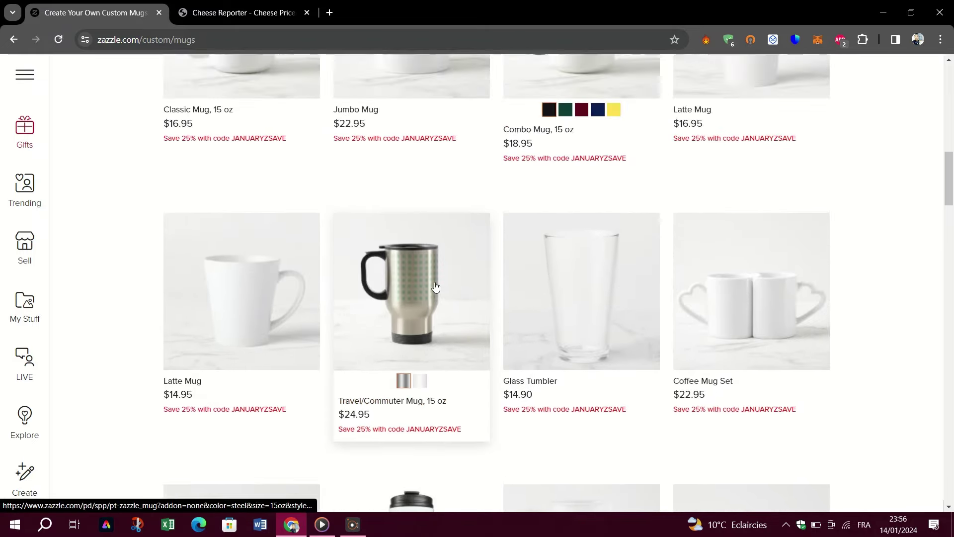
pyautogui.scroll(3, 436, 288)
pyautogui.click(401, 210)
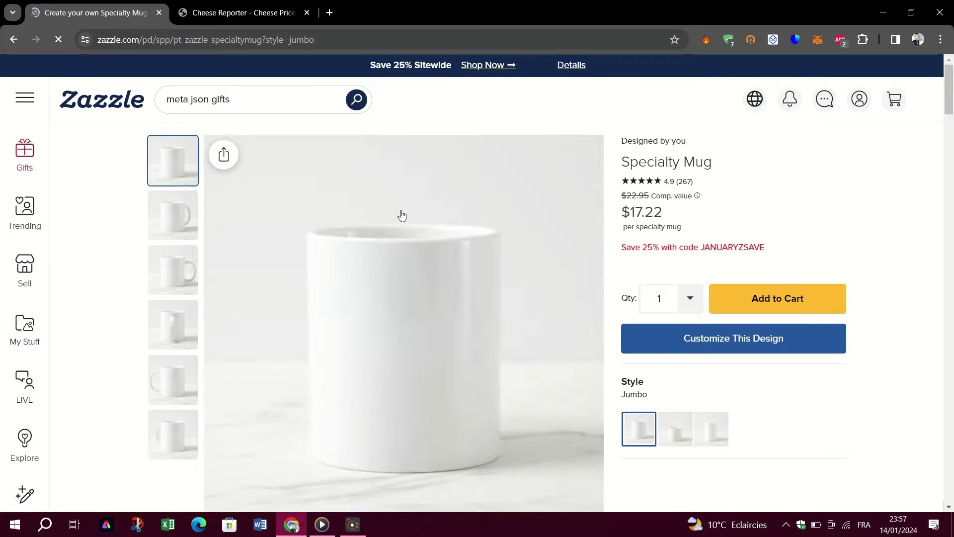
# Review the Jumbo-style Specialty Mug product page, priced at $17.22.
pyautogui.scroll(-1, 402, 215)
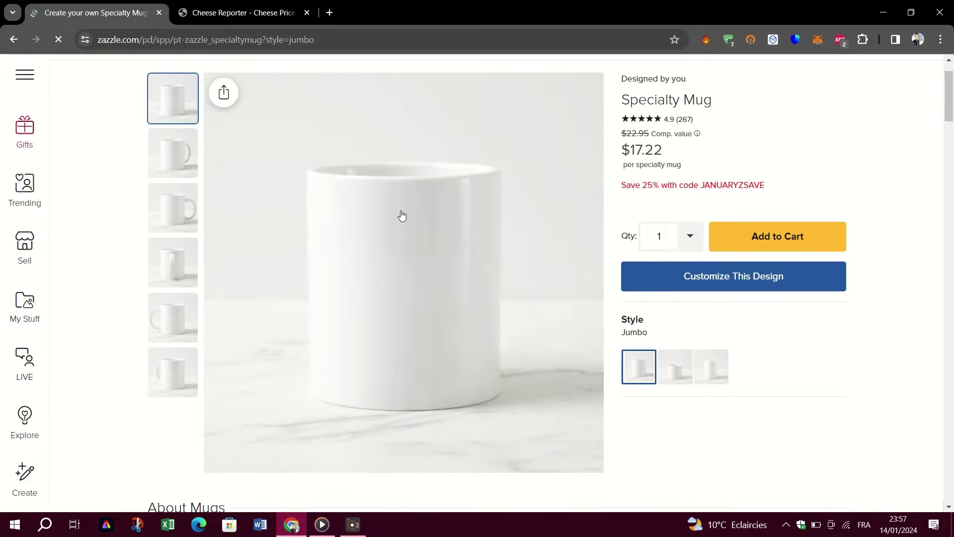
pyautogui.scroll(1, 403, 216)
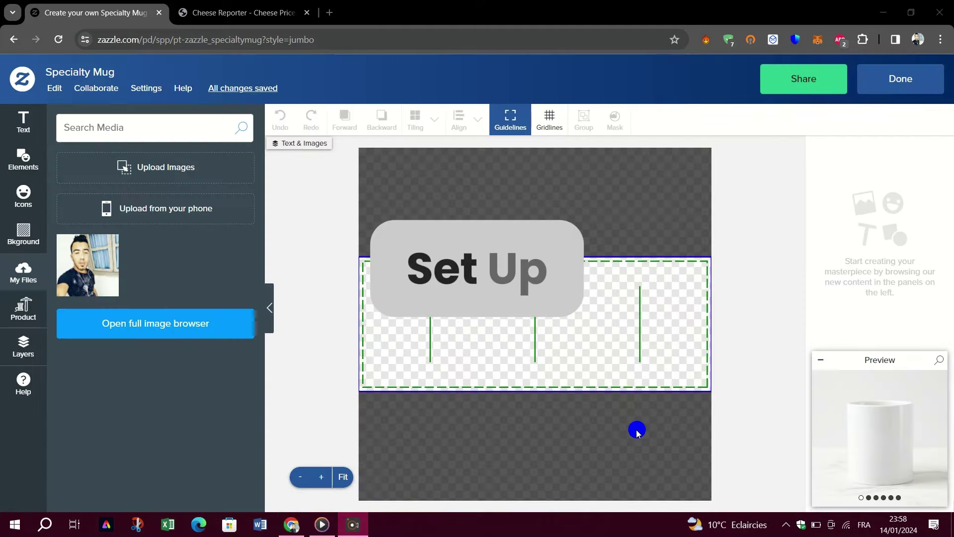
# Turn gridlines on and guidelines off on the mug canvas.
pyautogui.moveTo(477, 266); pyautogui.dragTo(586, 312)
pyautogui.click(545, 118)
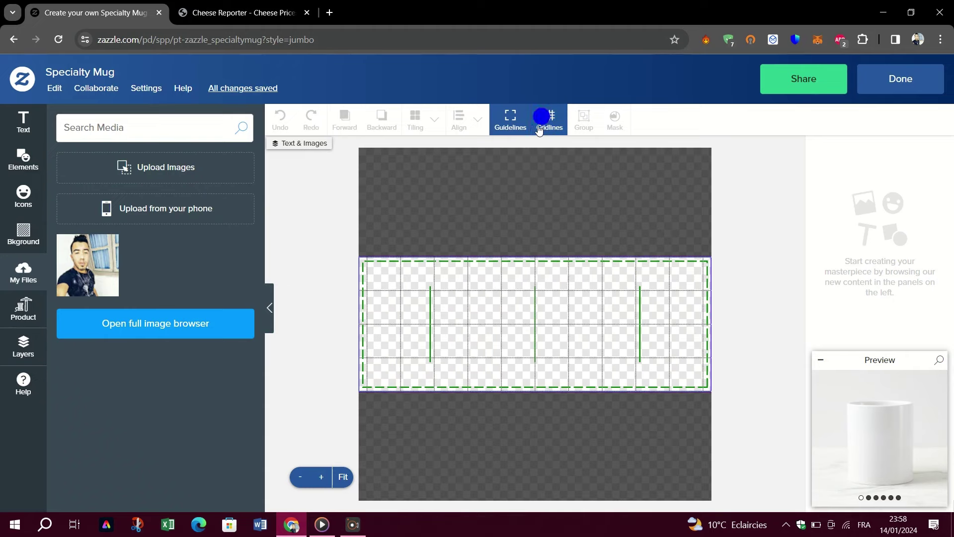
pyautogui.click(511, 124)
# Search backgrounds for 'cheese' and apply the gold gradient as the mug background.
pyautogui.click(28, 239)
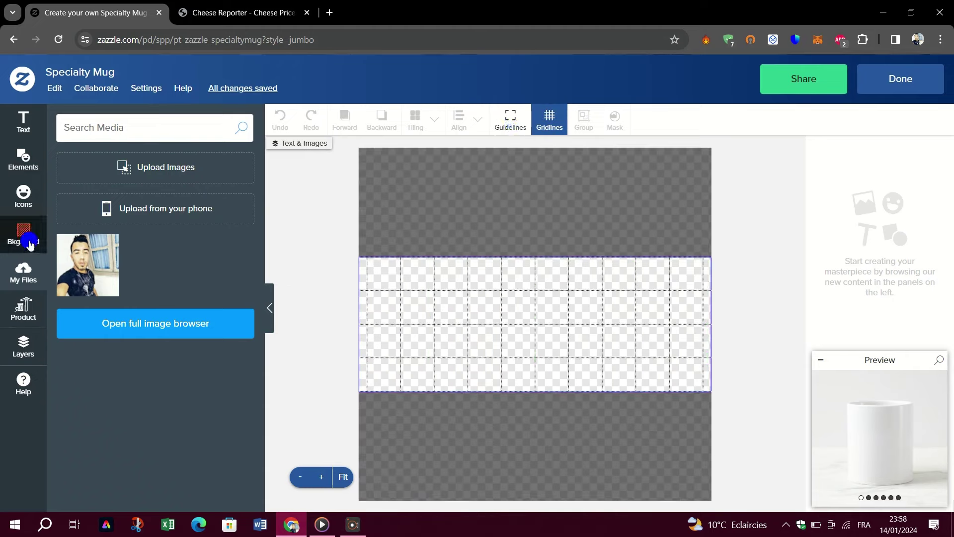
pyautogui.click(39, 157)
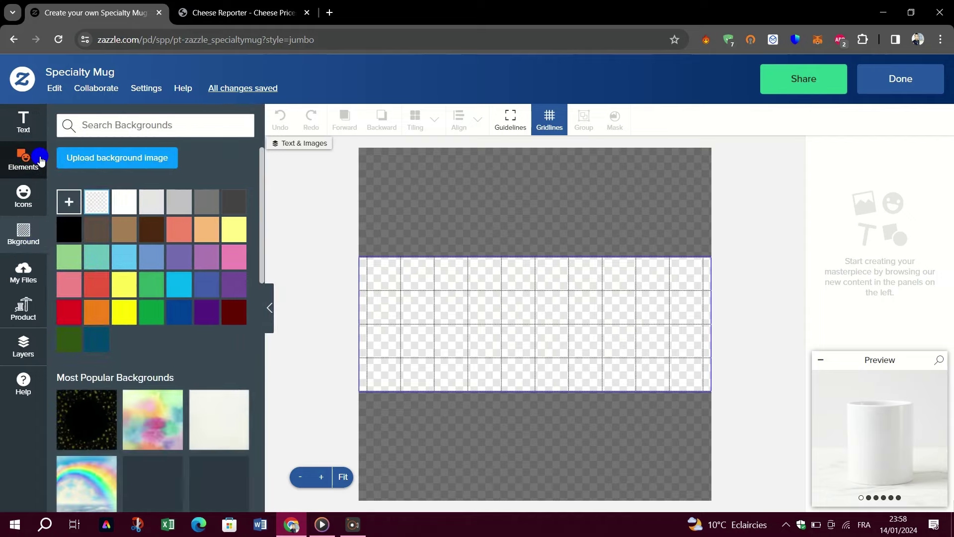
pyautogui.click(32, 238)
pyautogui.click(127, 130)
pyautogui.write('c')
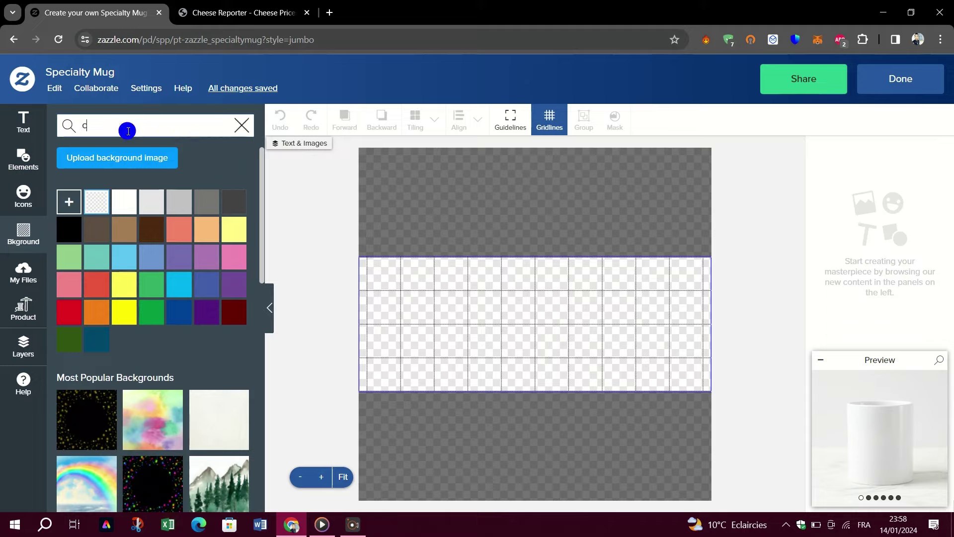
pyautogui.write('heese')
pyautogui.press('Return')
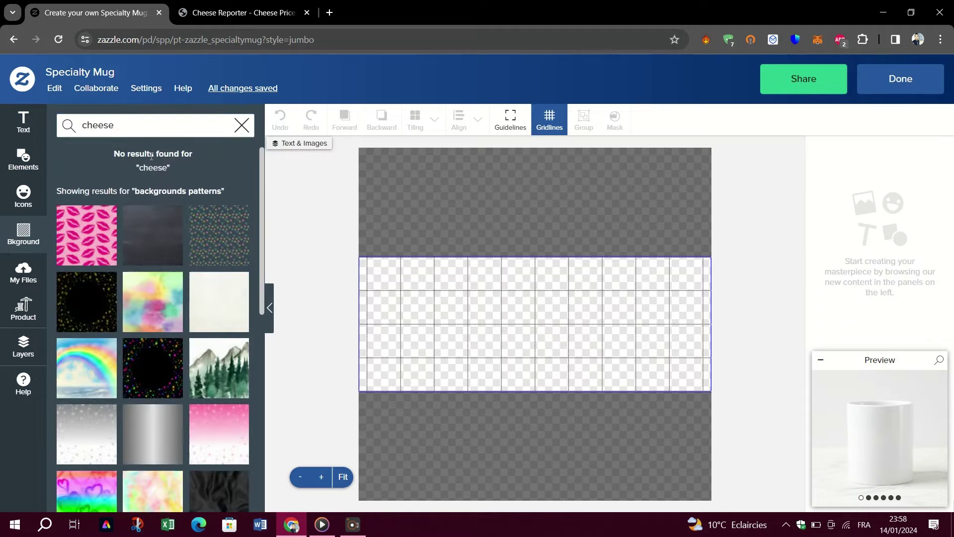
pyautogui.scroll(-6, 152, 264)
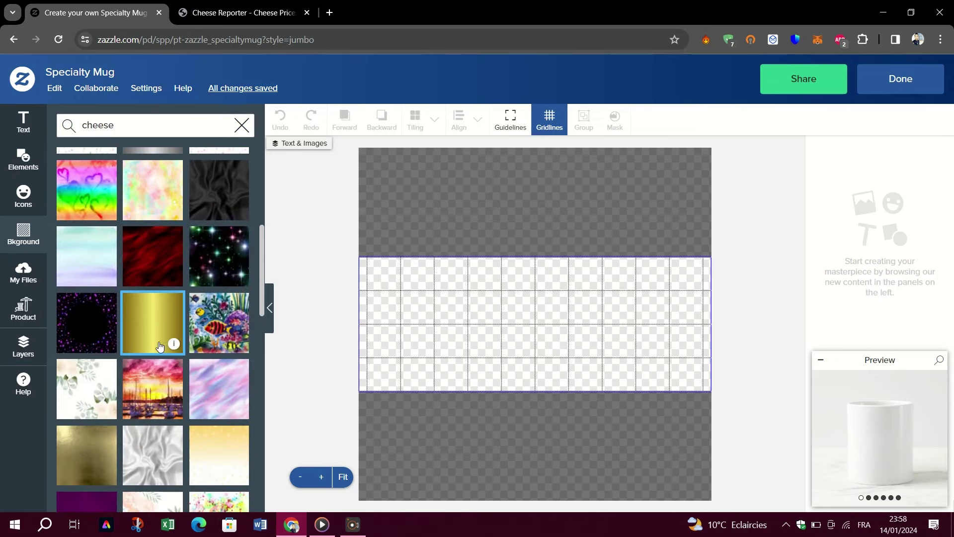
pyautogui.click(143, 327)
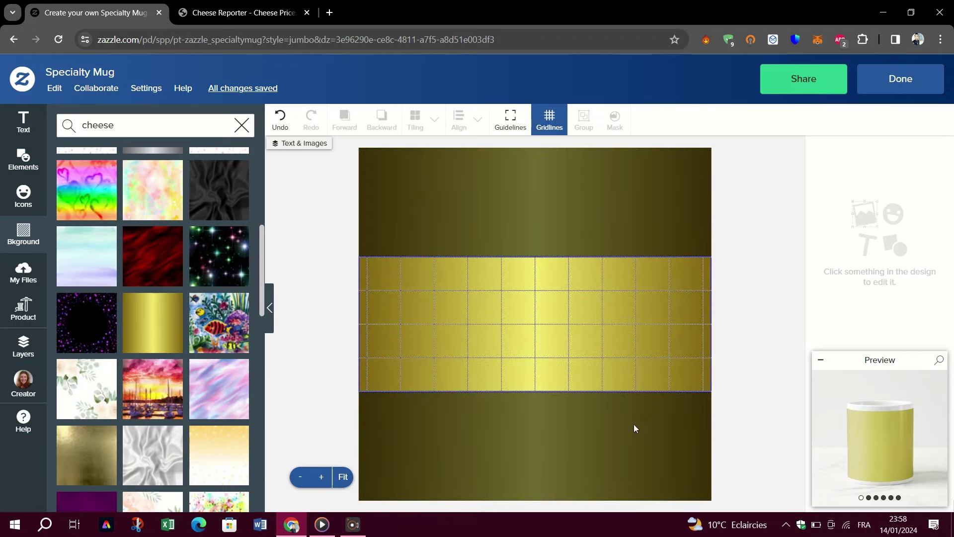
# Return to the product page, add the gold Jumbo mug to the cart, and dismiss the blank-area warning.
pyautogui.click(897, 80)
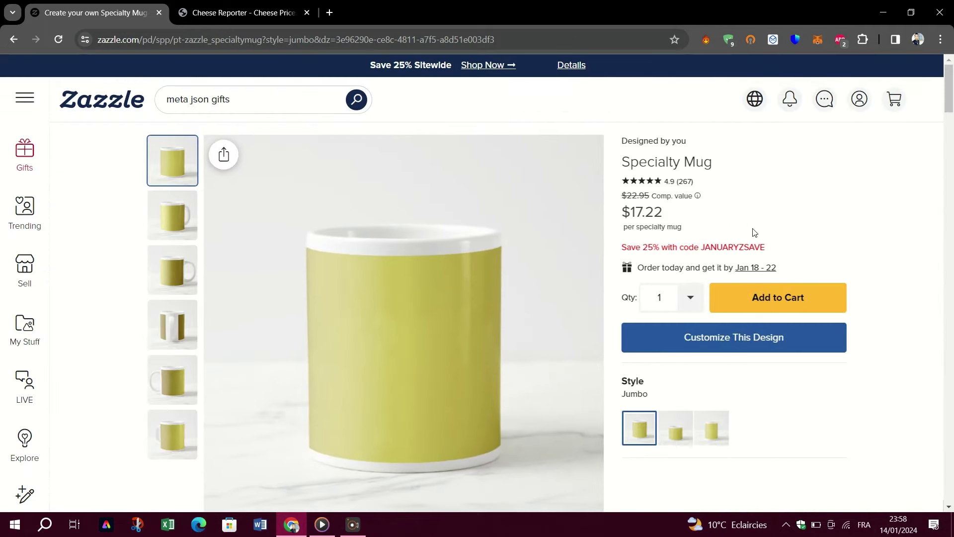
pyautogui.click(768, 297)
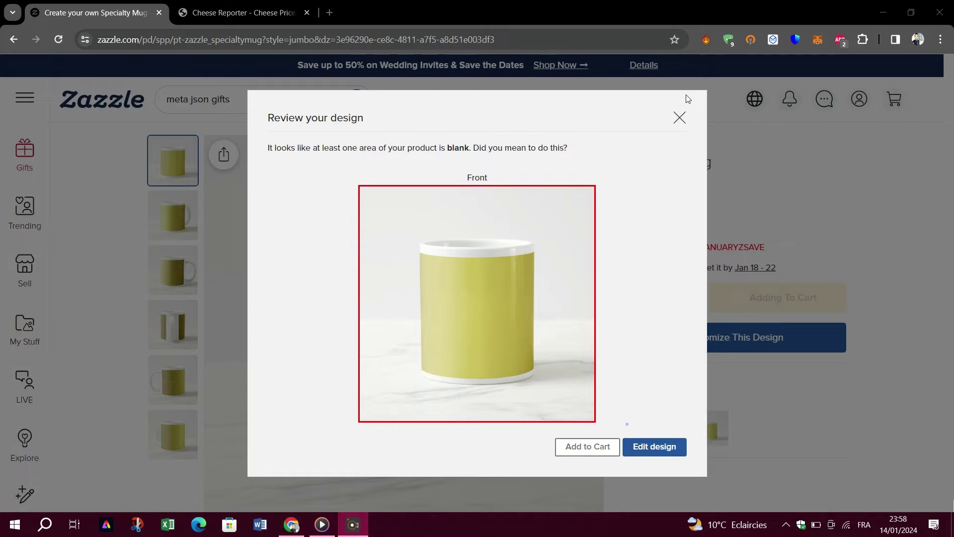
pyautogui.click(681, 120)
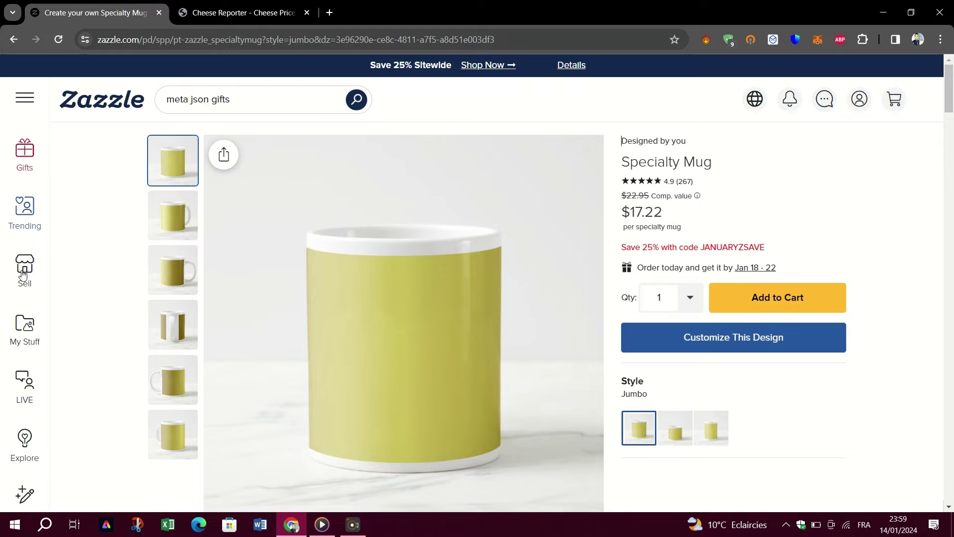
# Open and close the main navigation menu, then bring up the account options panel.
pyautogui.scroll(-1, 24, 276)
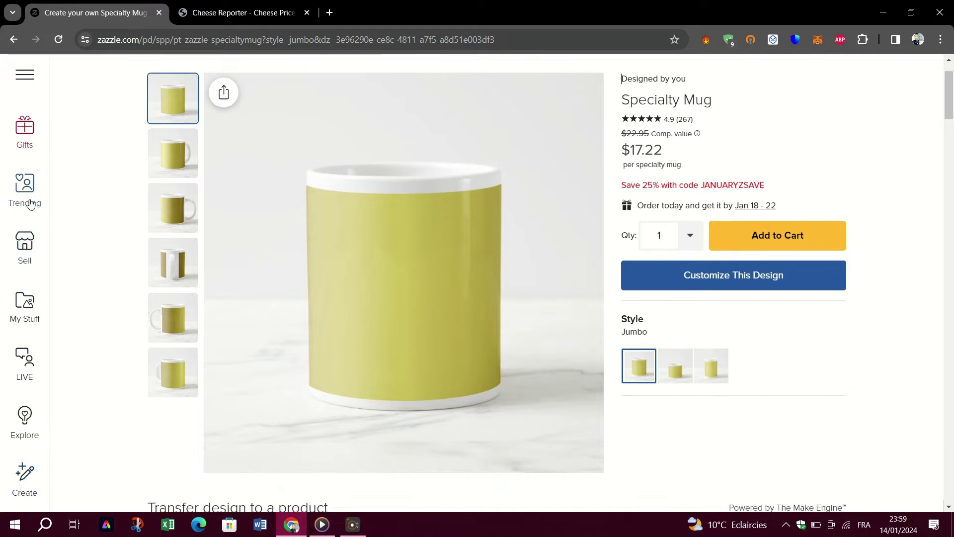
pyautogui.click(27, 81)
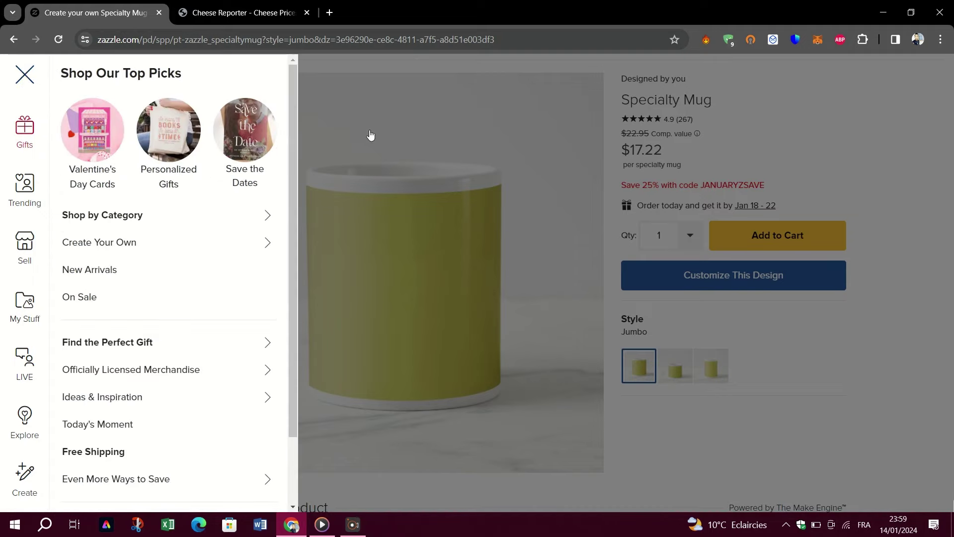
pyautogui.click(23, 77)
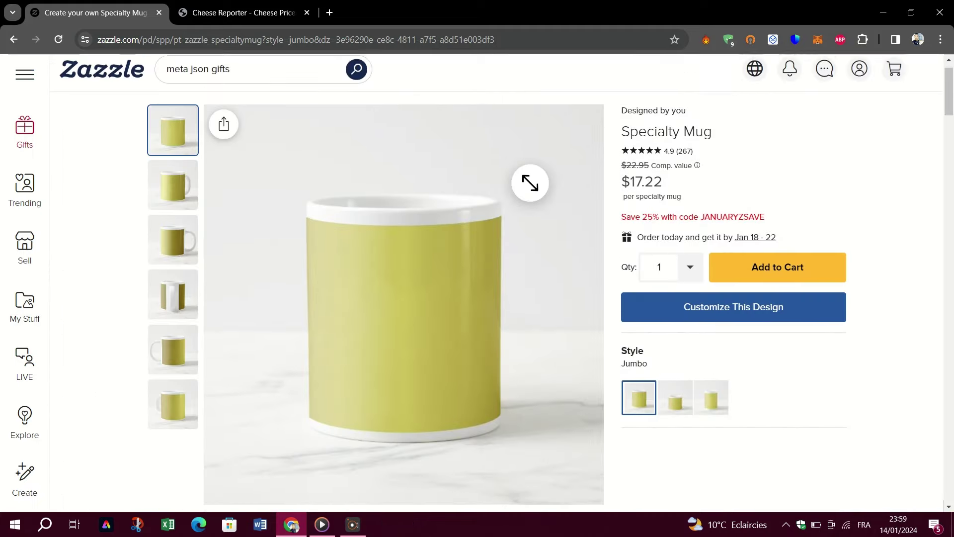
pyautogui.click(857, 98)
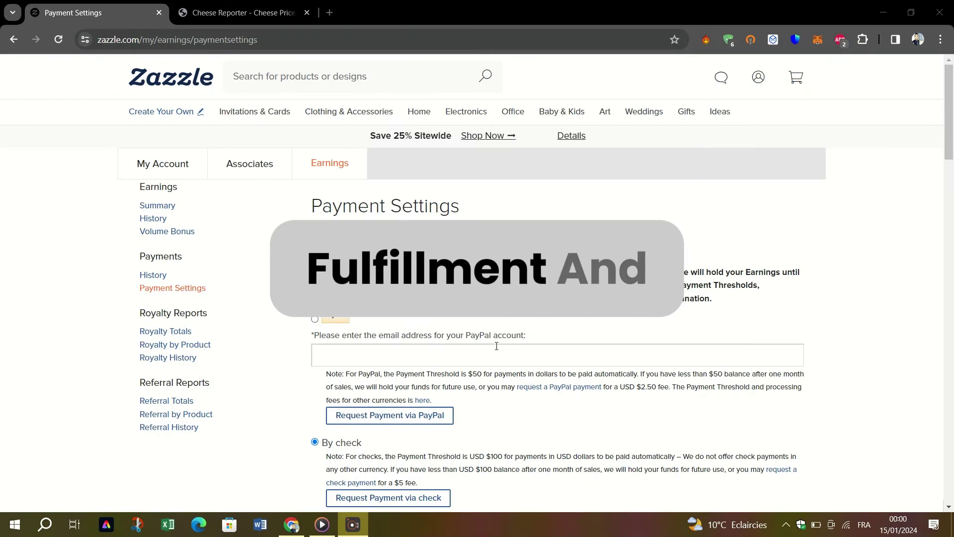
# Go from the member profile to the Payment Settings page under Earnings.
pyautogui.scroll(-1, 337, 311)
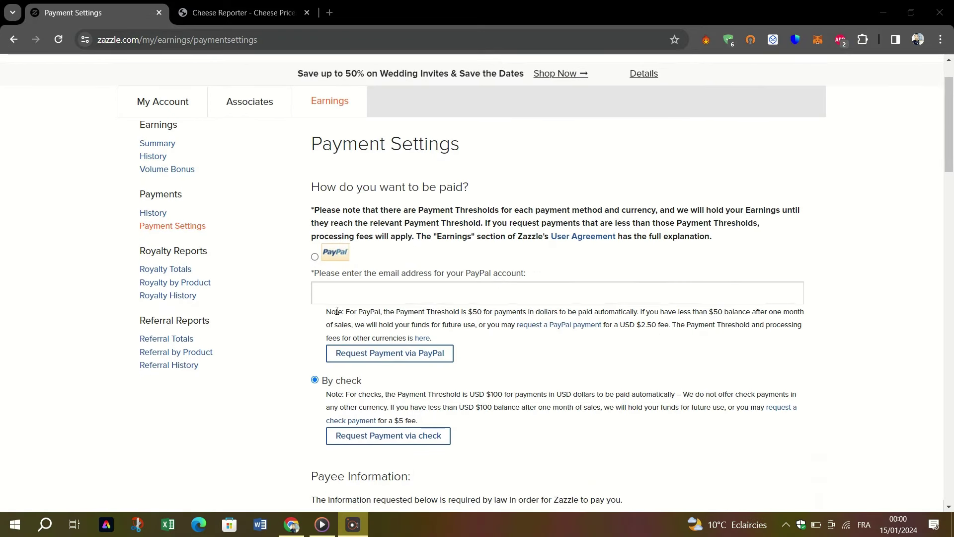
pyautogui.scroll(1, 540, 87)
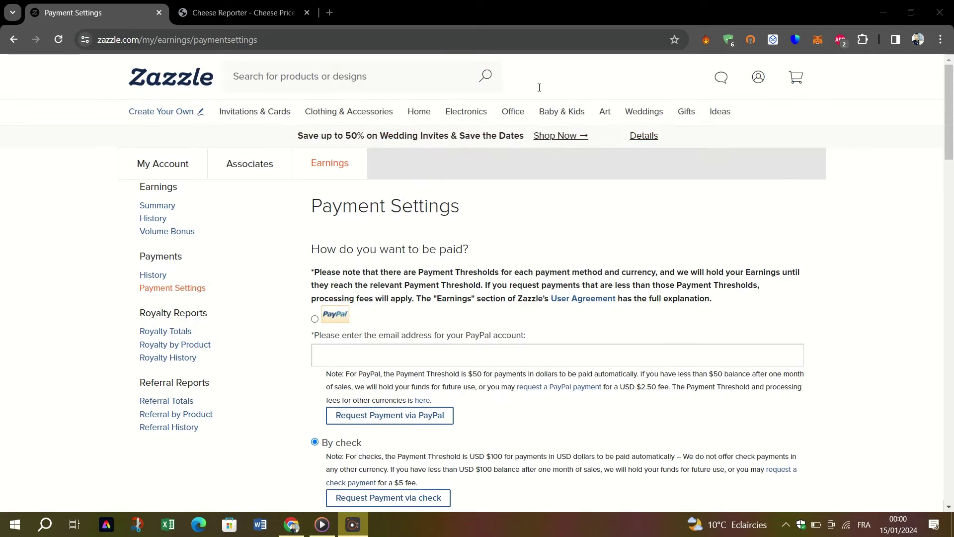
pyautogui.click(763, 75)
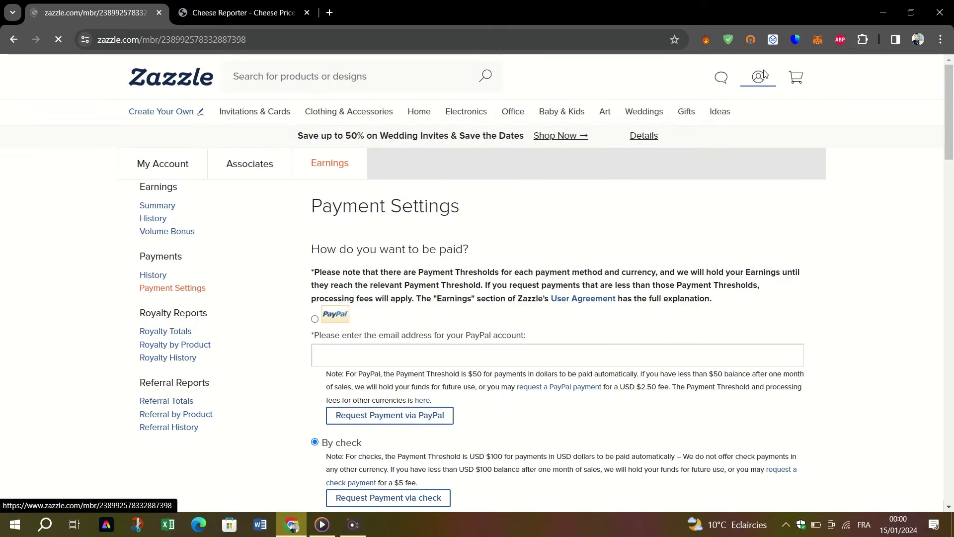
pyautogui.click(752, 82)
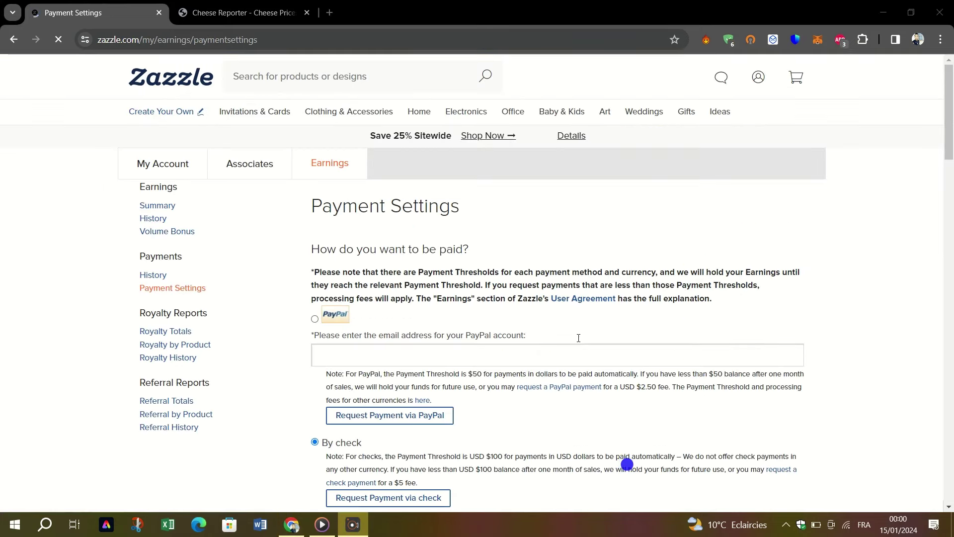
# Review the PayPal, check, payee, tax and payment preference sections, then return to the Zazzle homepage.
pyautogui.scroll(-3, 535, 311)
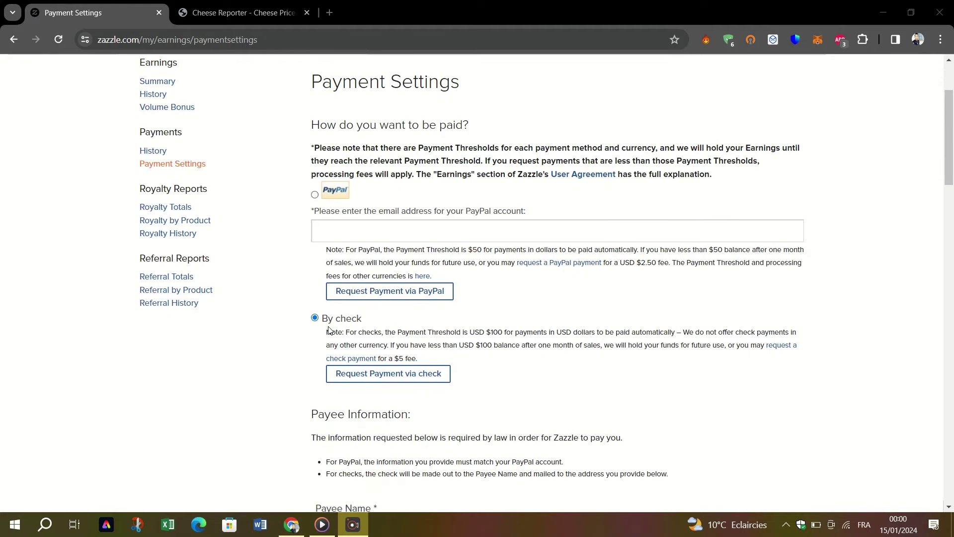
pyautogui.scroll(-1, 353, 328)
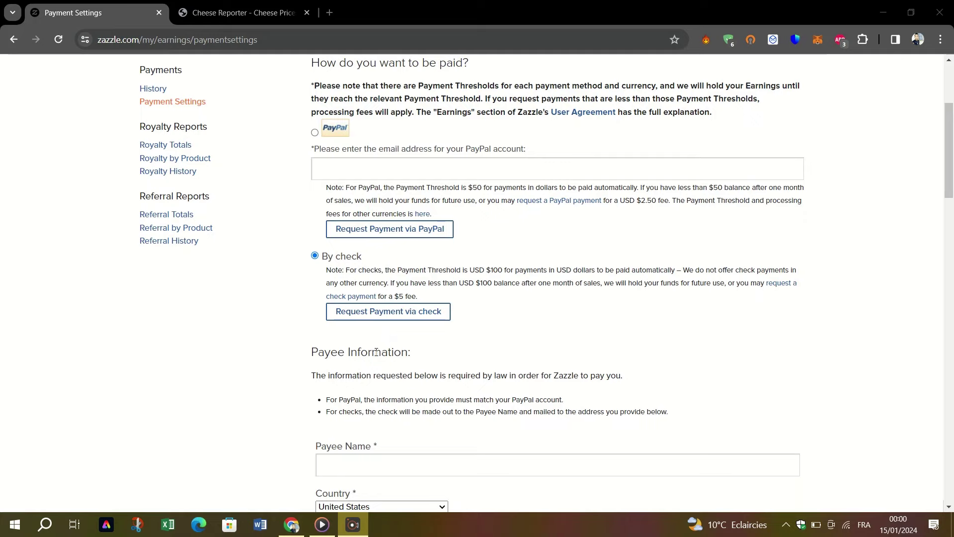
pyautogui.scroll(-3, 376, 351)
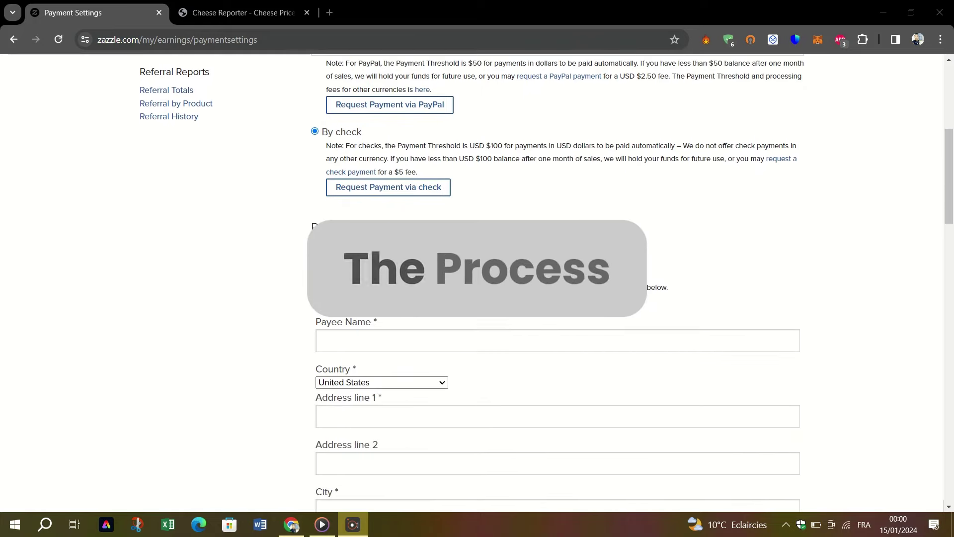
pyautogui.scroll(-5, 428, 332)
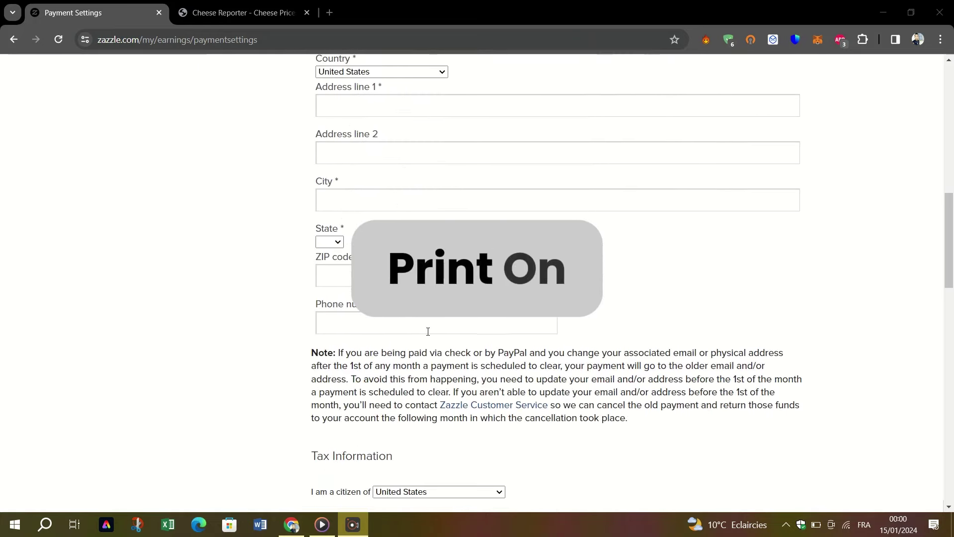
pyautogui.scroll(-5, 428, 332)
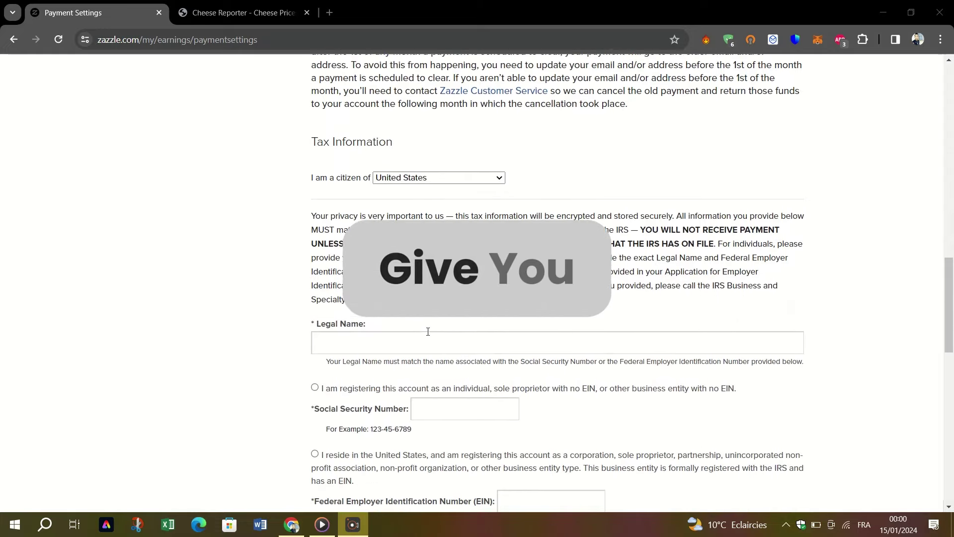
pyautogui.scroll(-6, 428, 331)
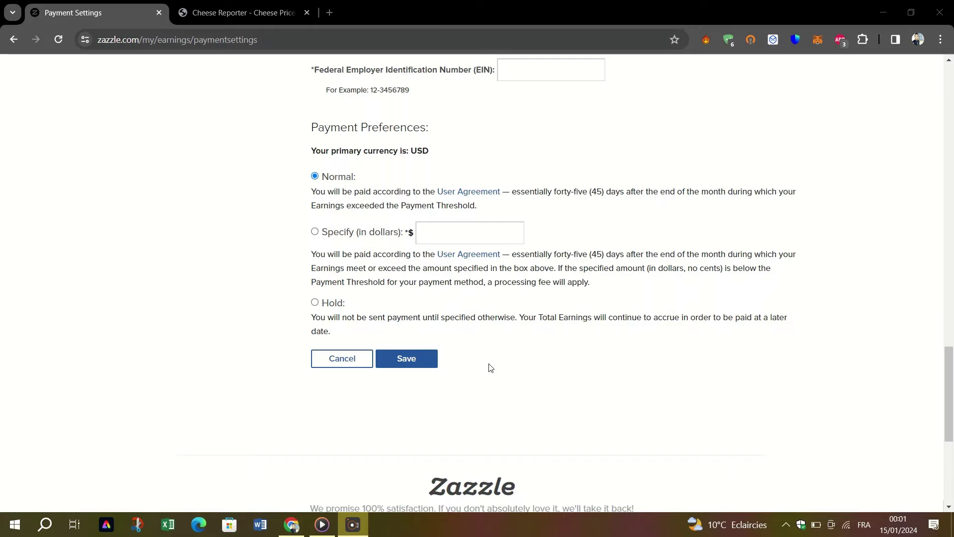
pyautogui.scroll(1, 491, 368)
pyautogui.scroll(18, 490, 368)
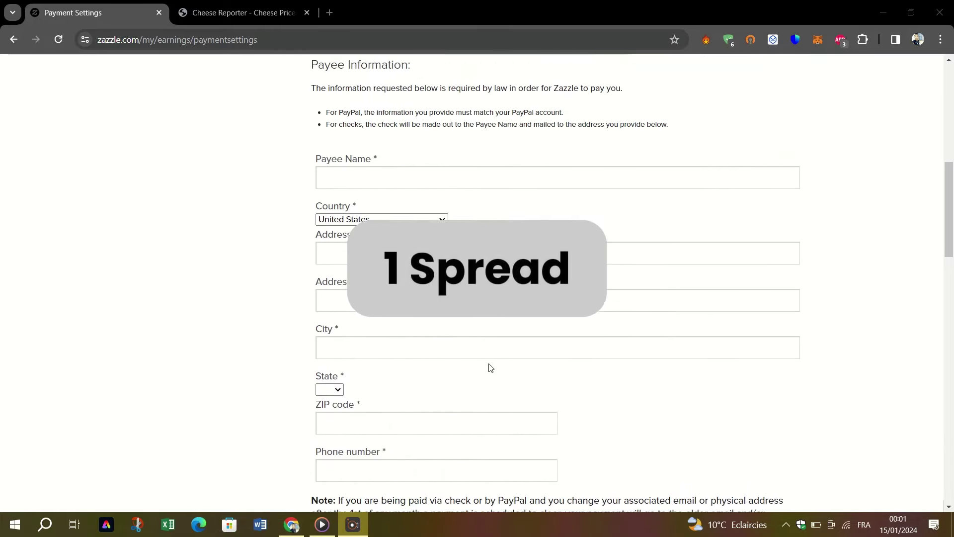
pyautogui.scroll(4, 490, 368)
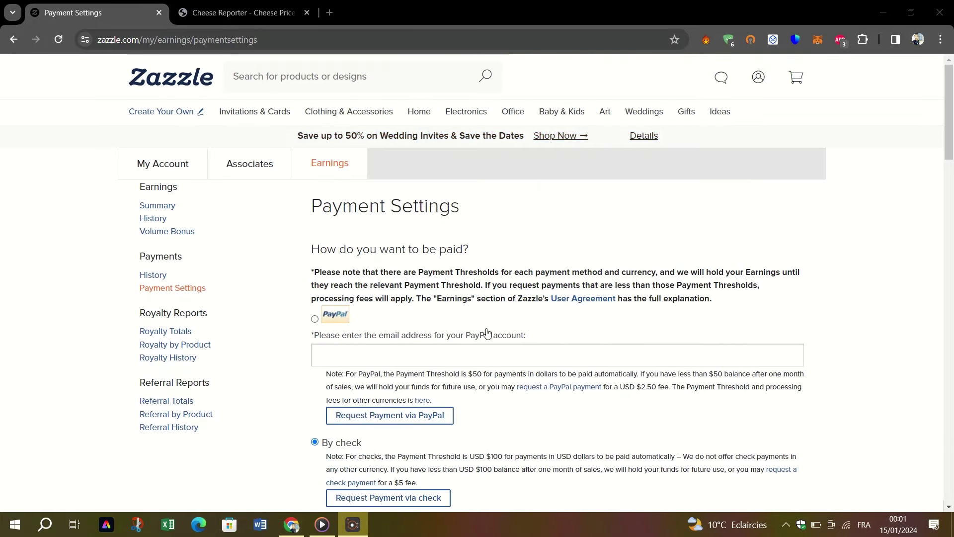
pyautogui.moveTo(169, 114)
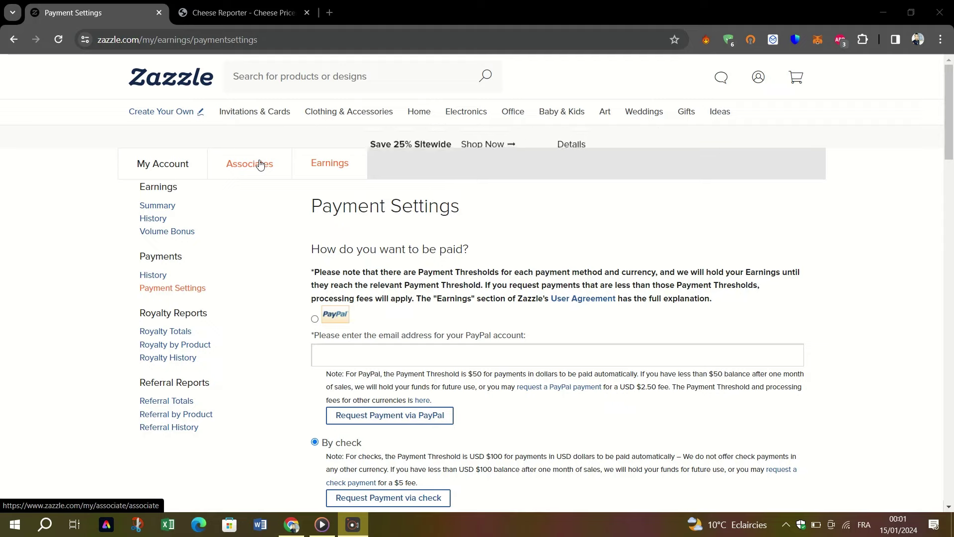
pyautogui.click(166, 84)
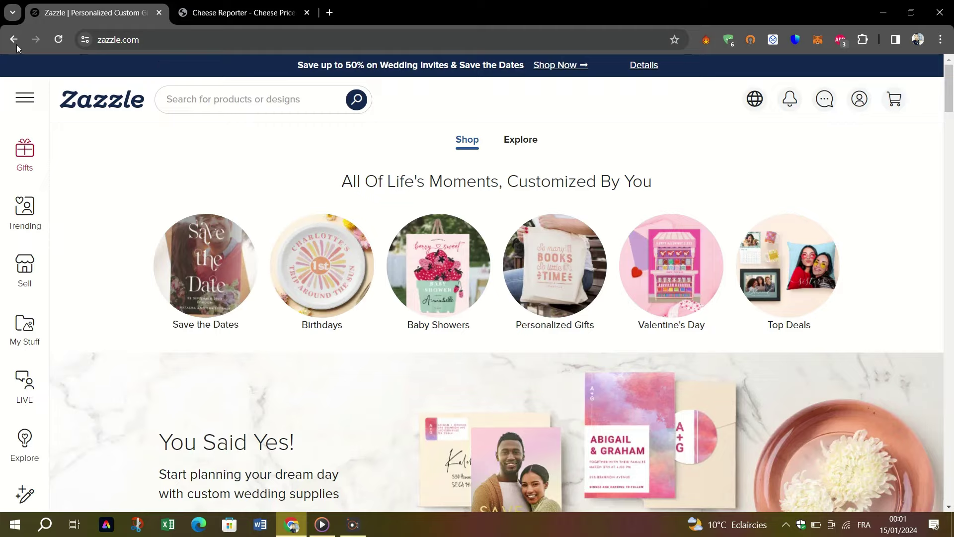
pyautogui.scroll(-1, 2, 421)
pyautogui.scroll(-10, 2, 421)
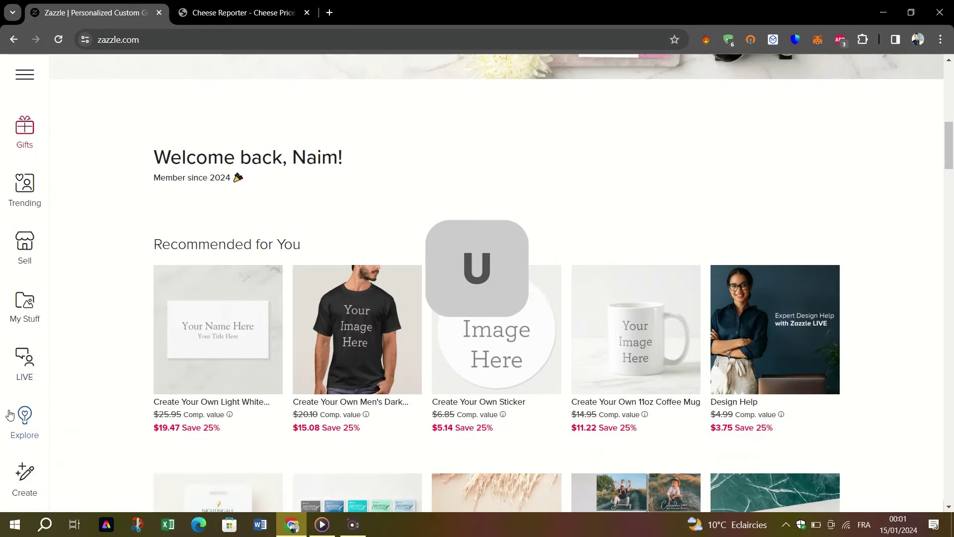
pyautogui.scroll(-1, 10, 415)
pyautogui.scroll(-7, 10, 415)
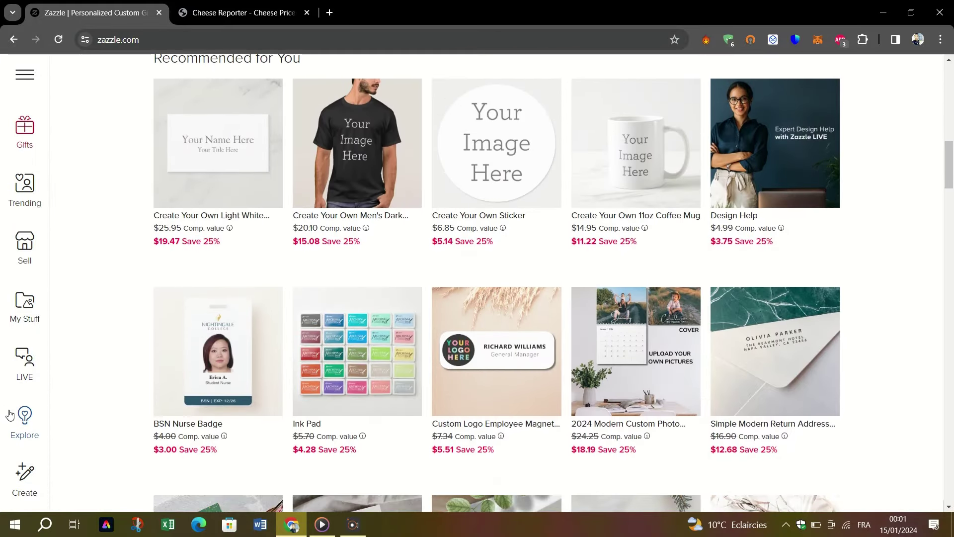
pyautogui.scroll(-4, 9, 414)
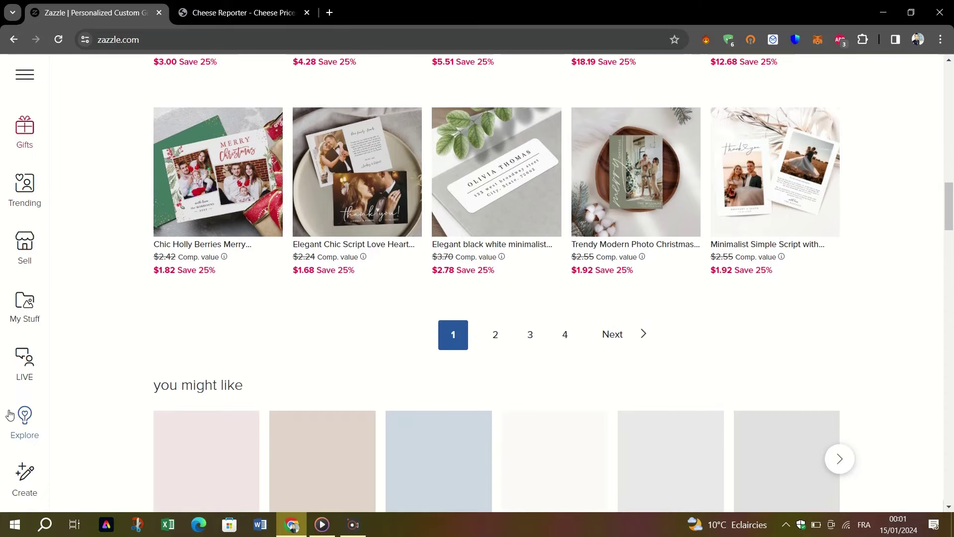
pyautogui.scroll(-5, 98, 375)
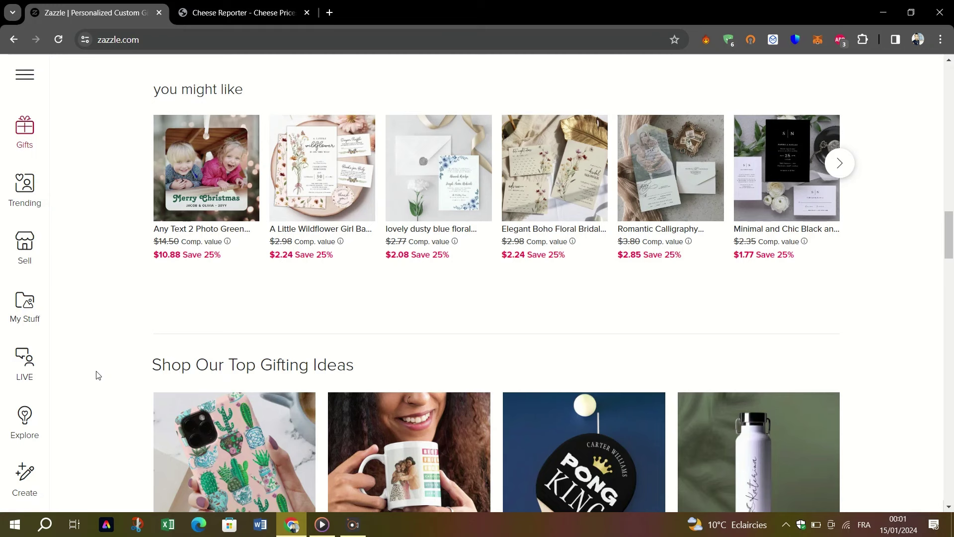
pyautogui.scroll(-7, 98, 375)
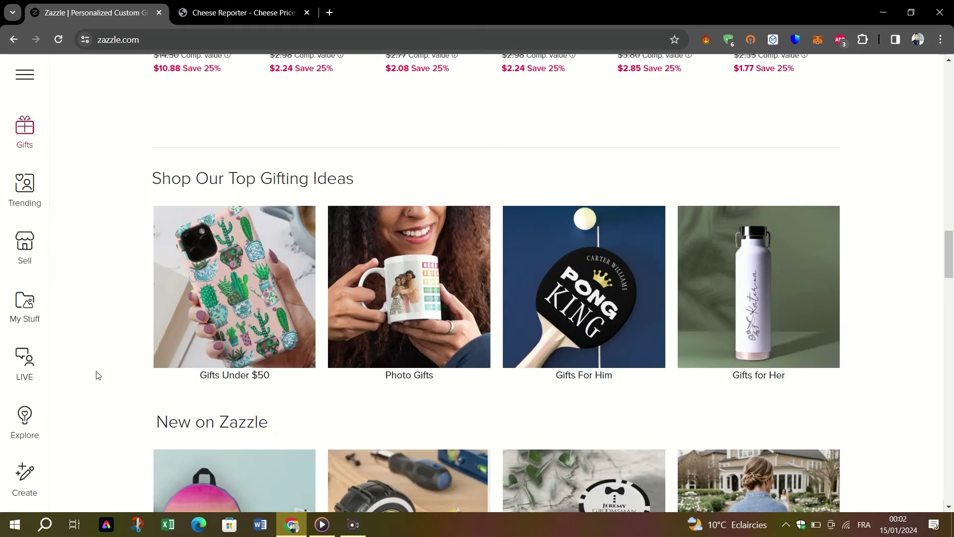
pyautogui.scroll(-6, 98, 375)
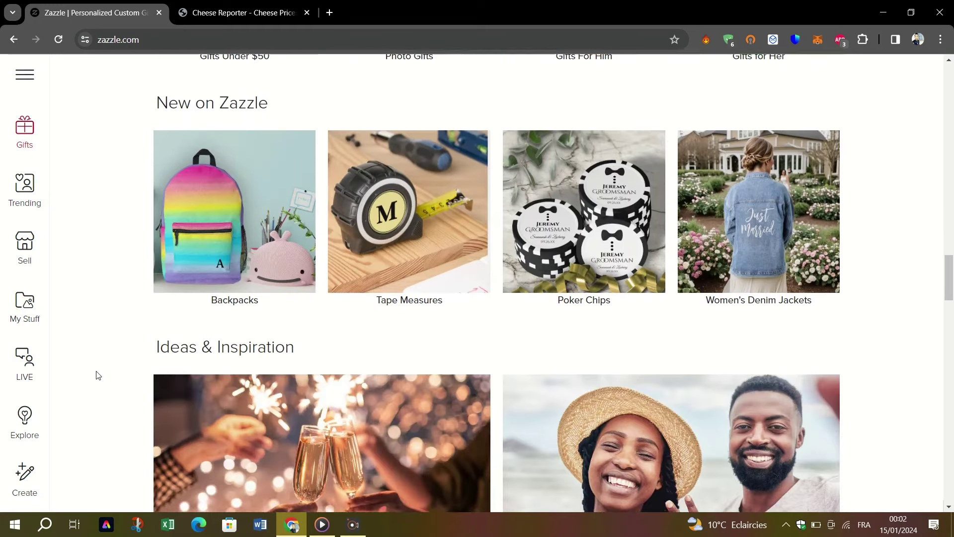
pyautogui.scroll(-7, 98, 375)
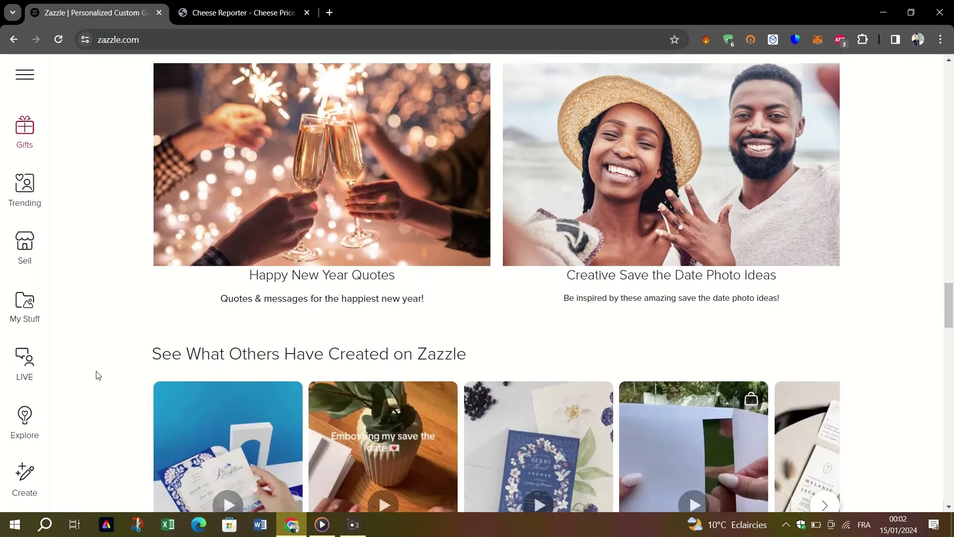
pyautogui.scroll(-3, 98, 376)
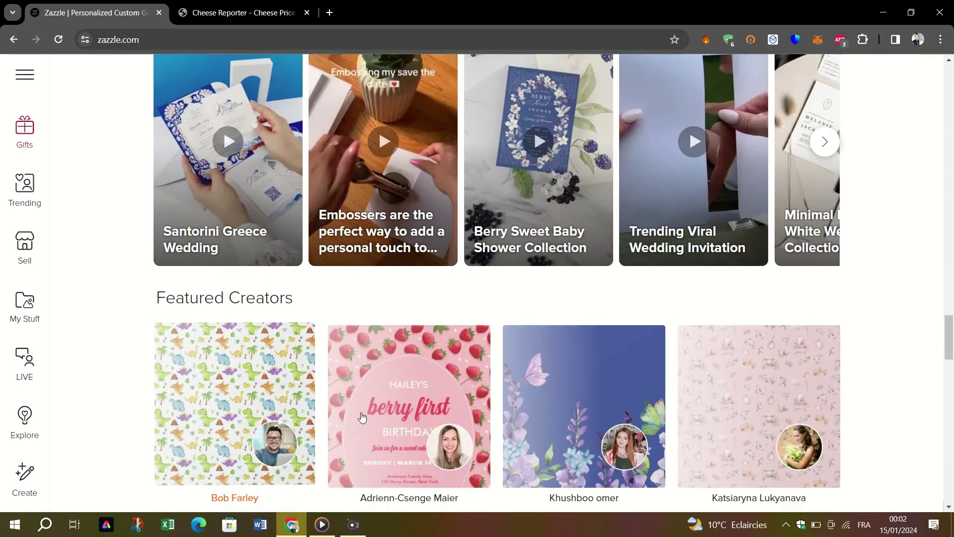
pyautogui.scroll(-1, 853, 340)
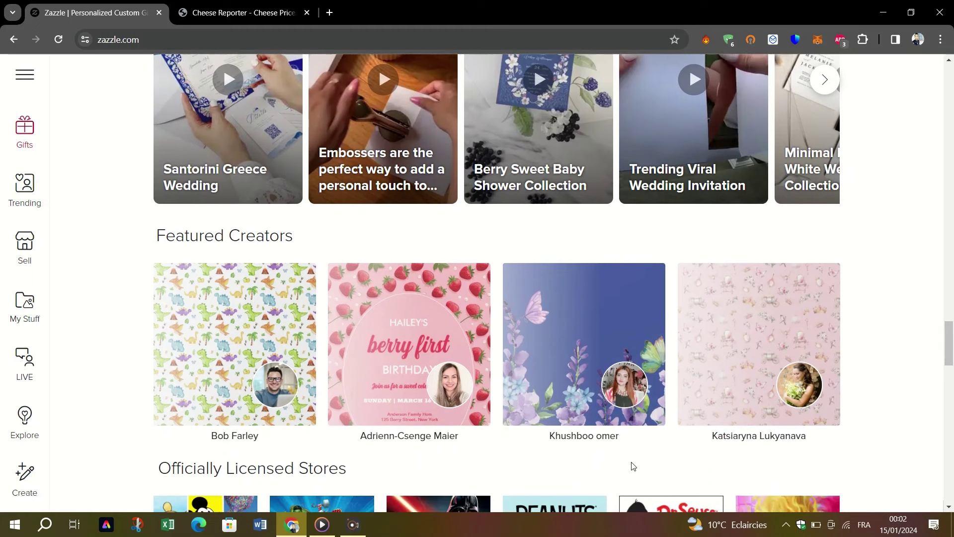
pyautogui.scroll(-5, 619, 420)
pyautogui.scroll(-5, 618, 417)
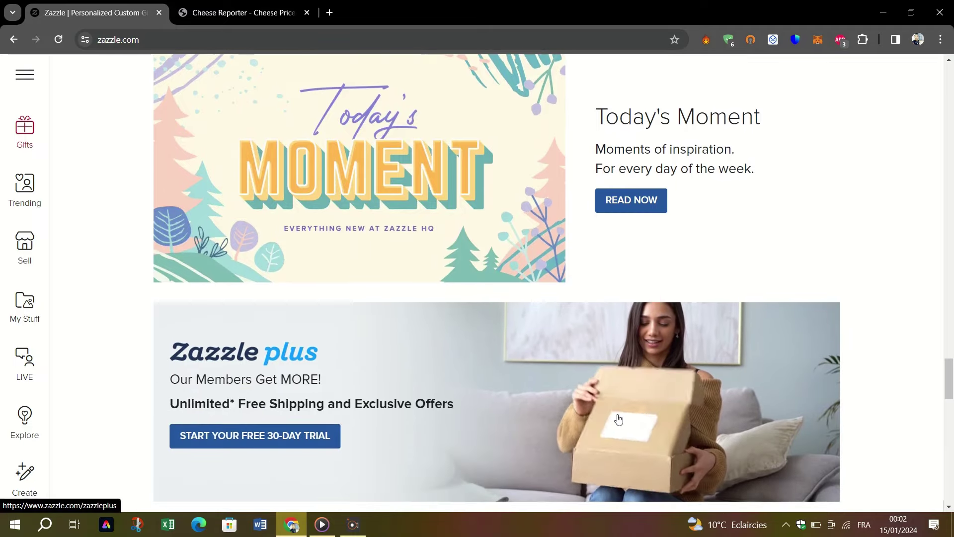
pyautogui.scroll(-1, 619, 420)
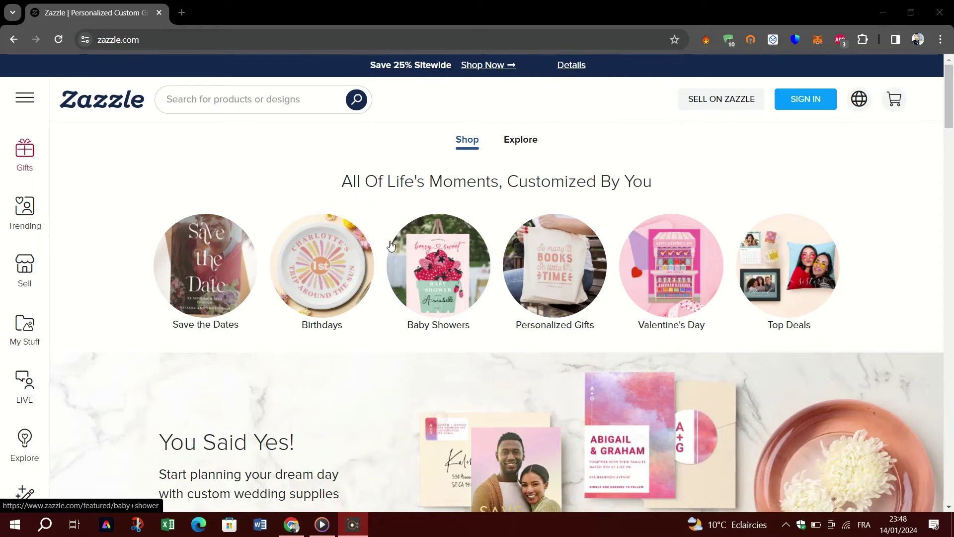
pyautogui.scroll(-8, 417, 312)
pyautogui.scroll(-5, 416, 312)
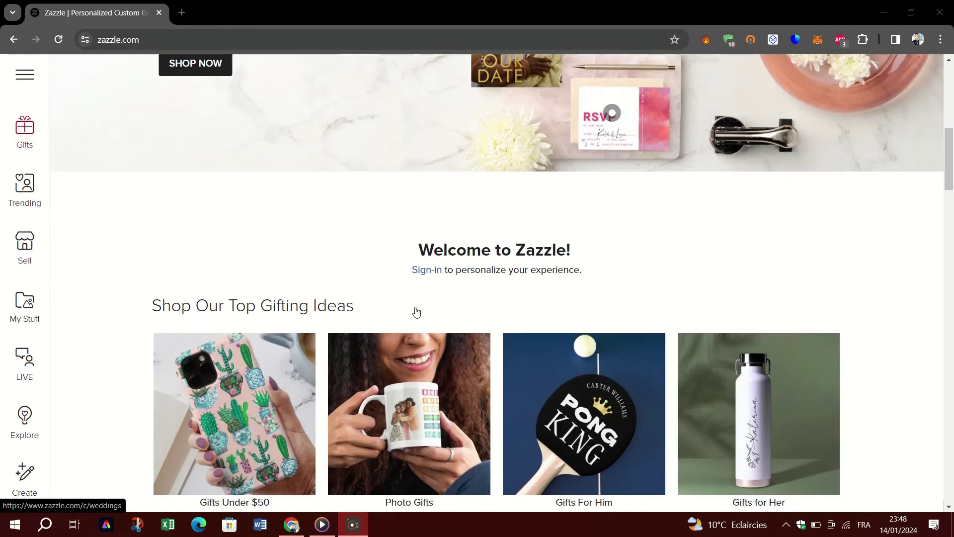
pyautogui.scroll(-4, 416, 312)
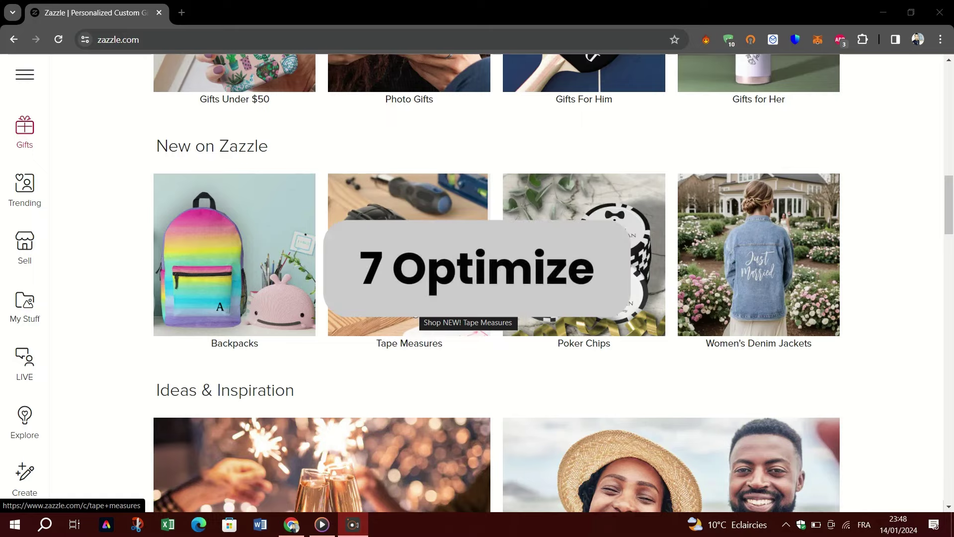
pyautogui.scroll(15, 457, 312)
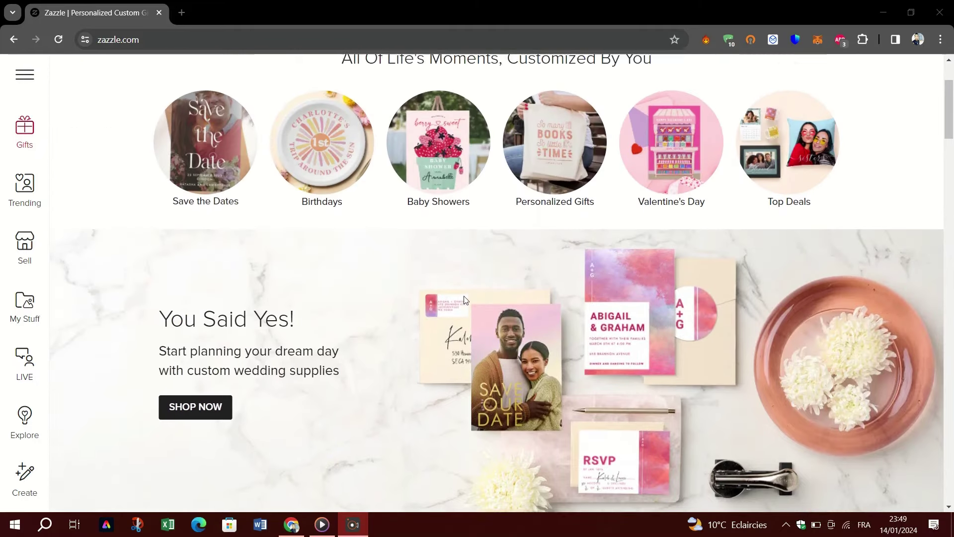
pyautogui.scroll(1, 456, 311)
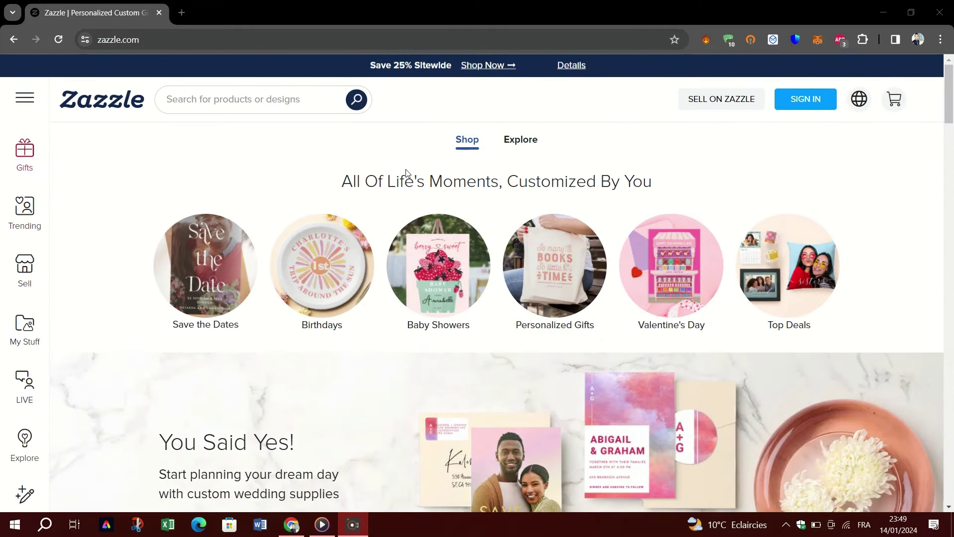
pyautogui.click(22, 273)
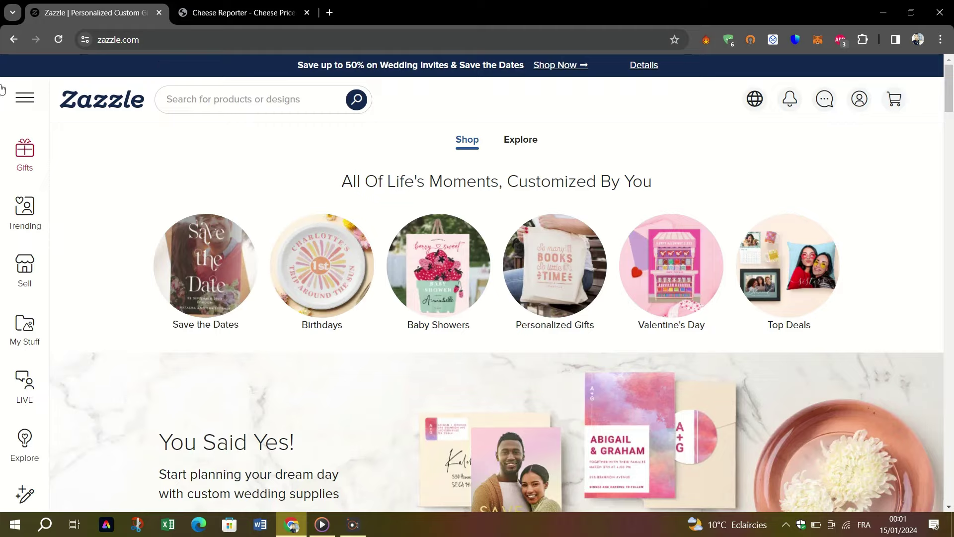
pyautogui.scroll(-8, 16, 457)
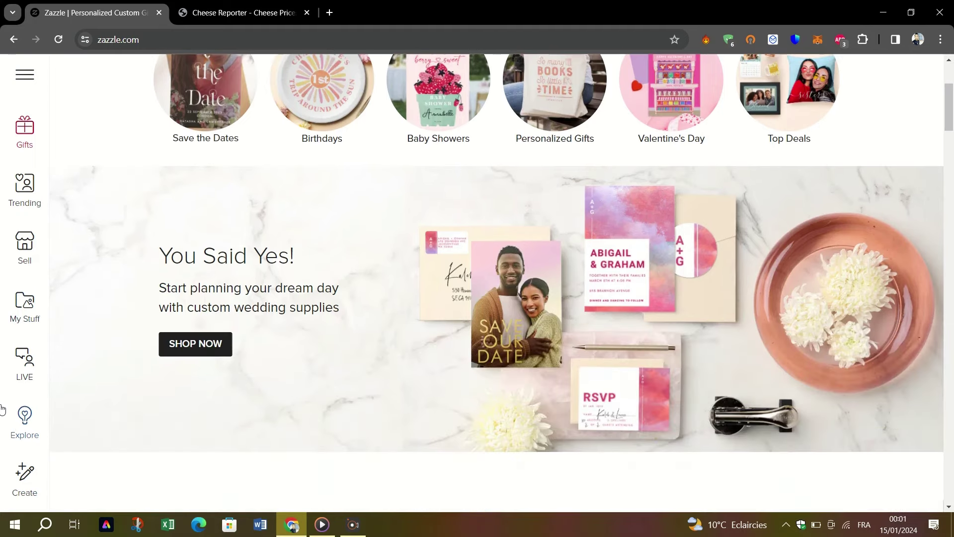
pyautogui.scroll(-5, 10, 414)
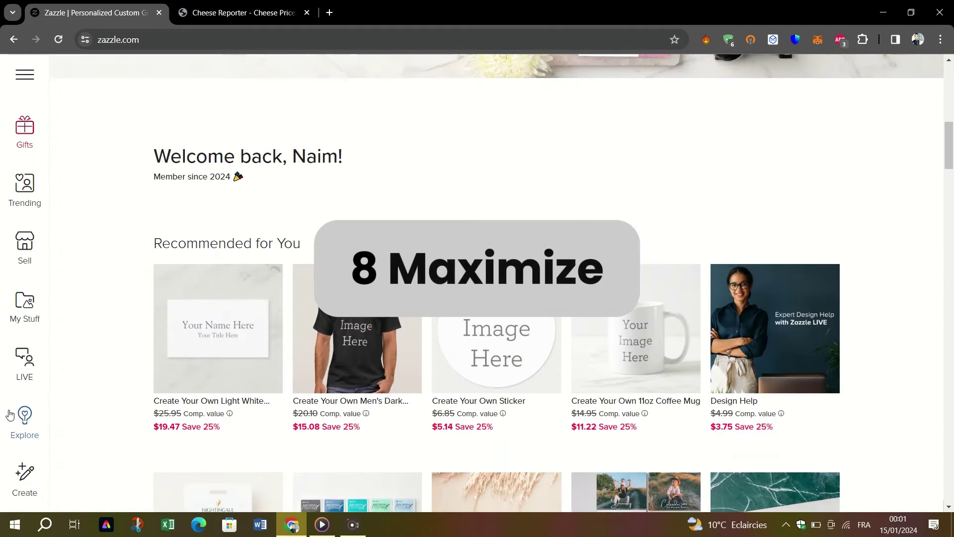
pyautogui.scroll(-8, 9, 414)
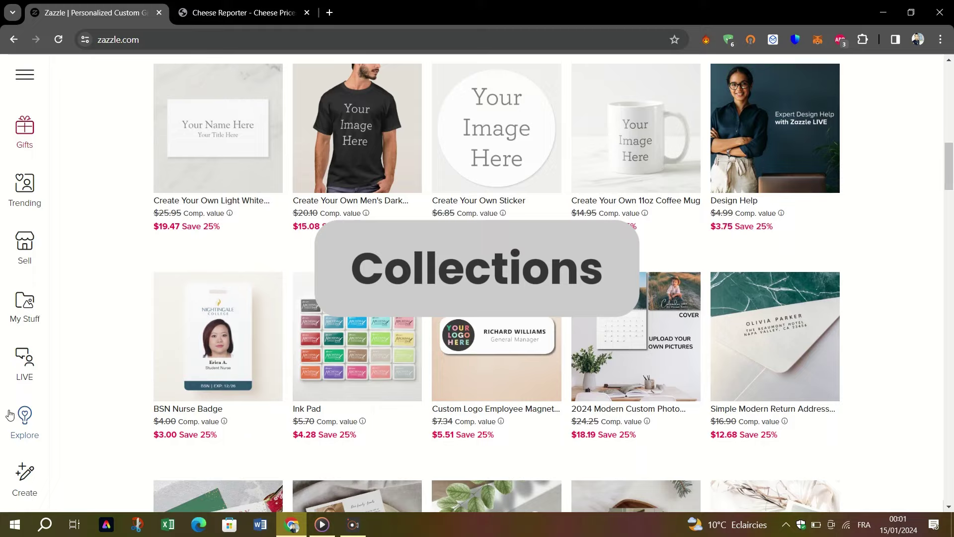
pyautogui.scroll(-4, 10, 414)
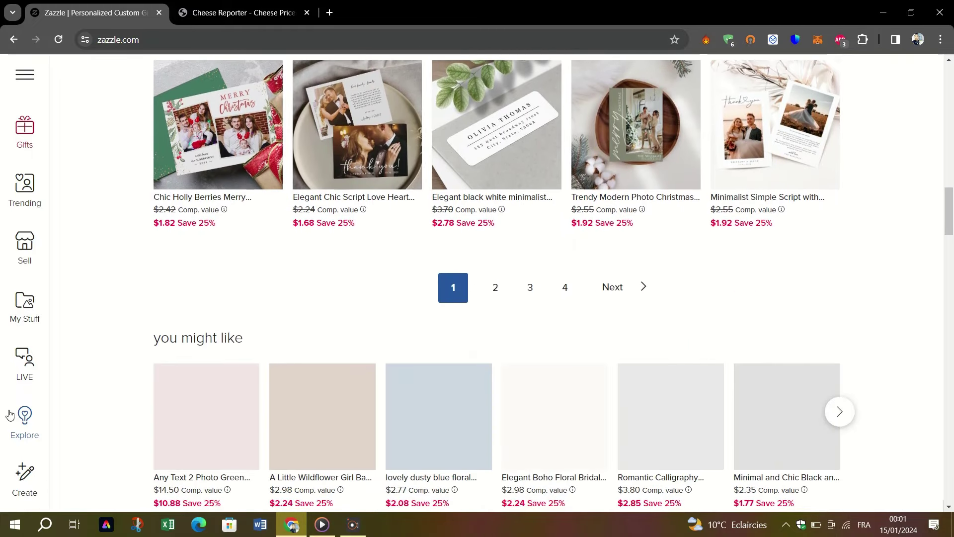
pyautogui.scroll(-5, 98, 375)
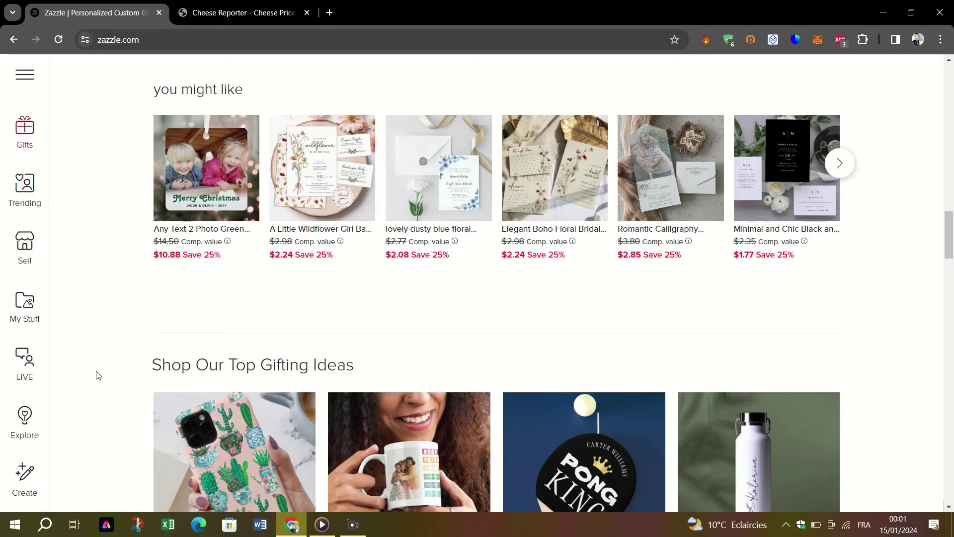
pyautogui.scroll(-7, 97, 376)
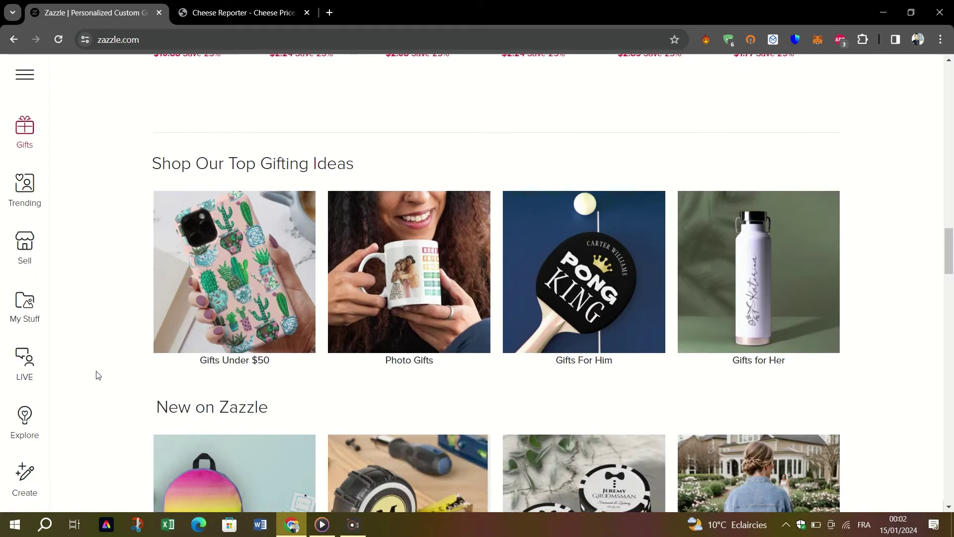
pyautogui.scroll(-6, 98, 375)
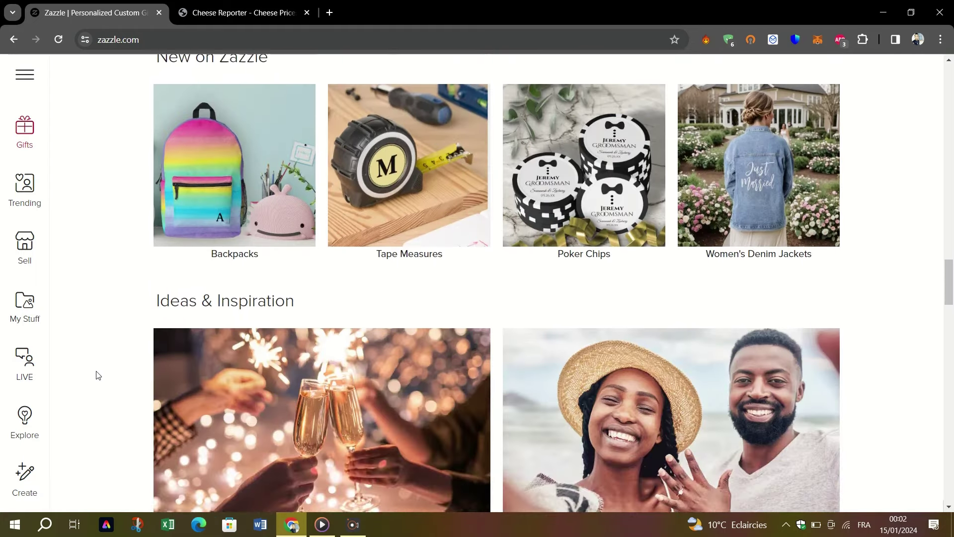
pyautogui.scroll(-8, 98, 375)
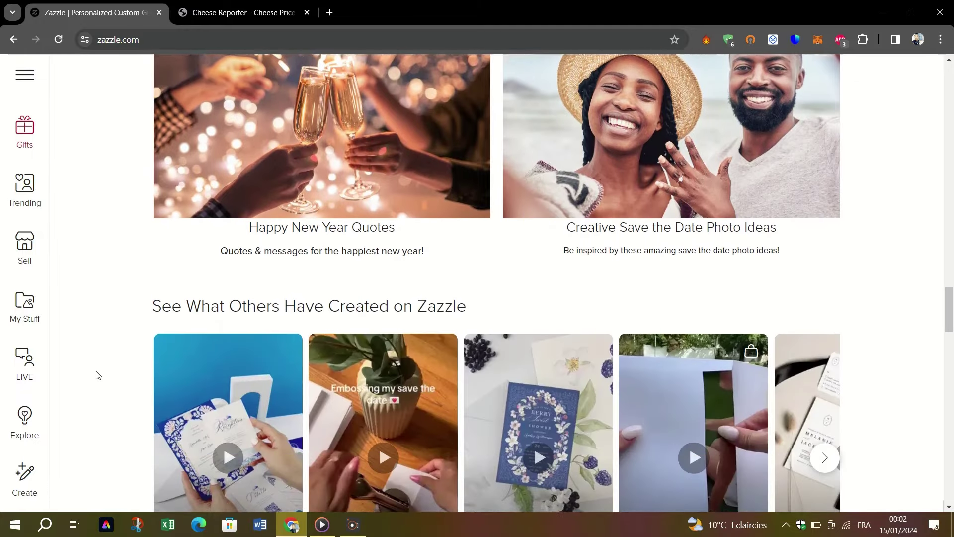
pyautogui.scroll(-1, 98, 375)
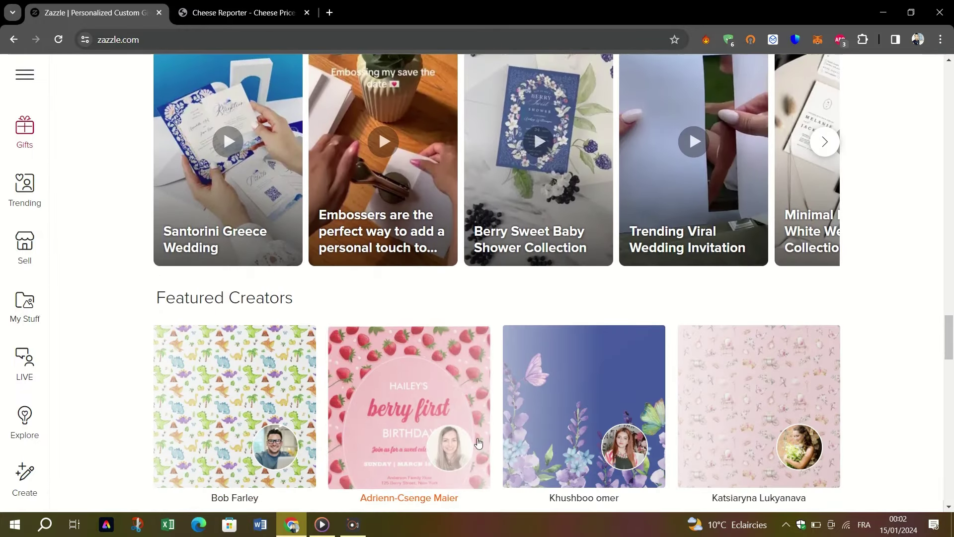
pyautogui.scroll(-1, 854, 336)
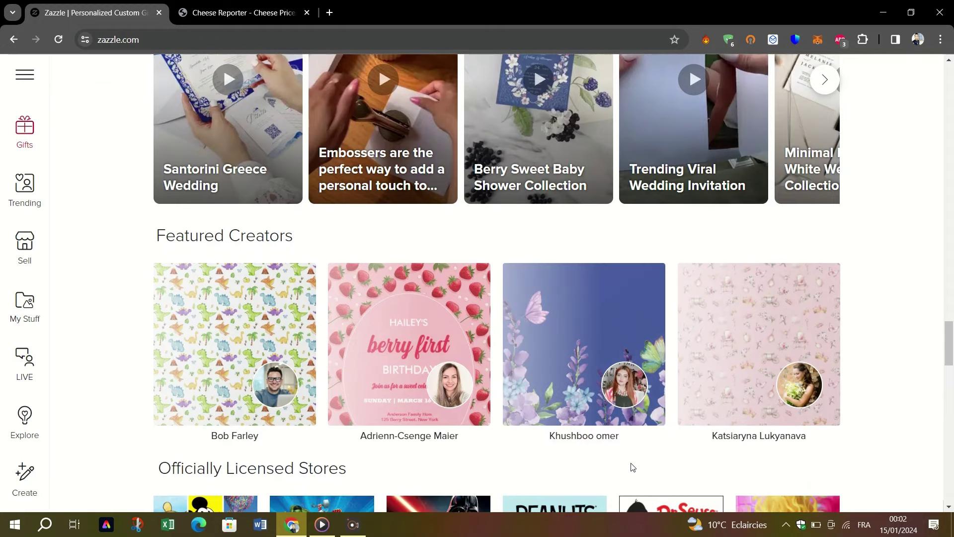
pyautogui.scroll(-5, 616, 417)
pyautogui.scroll(-4, 617, 418)
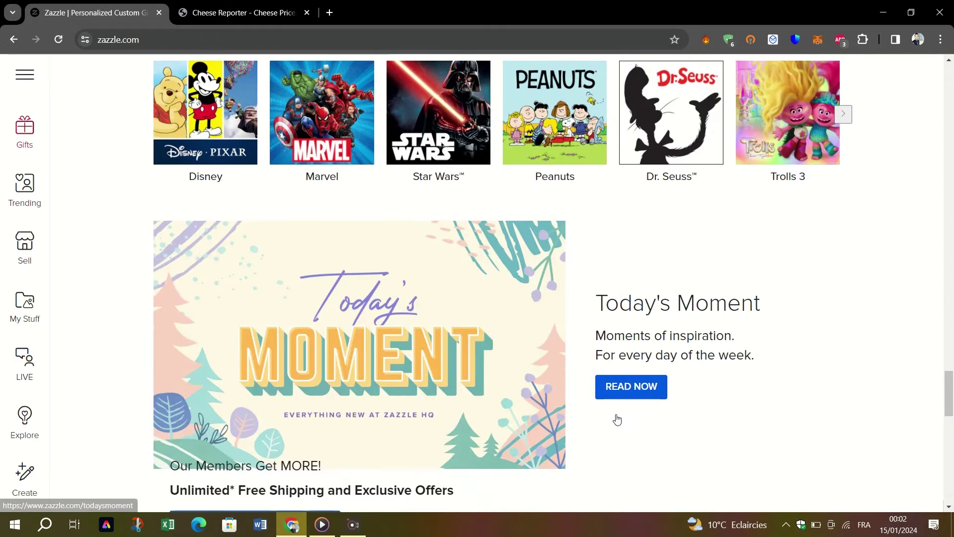
pyautogui.scroll(-1, 619, 420)
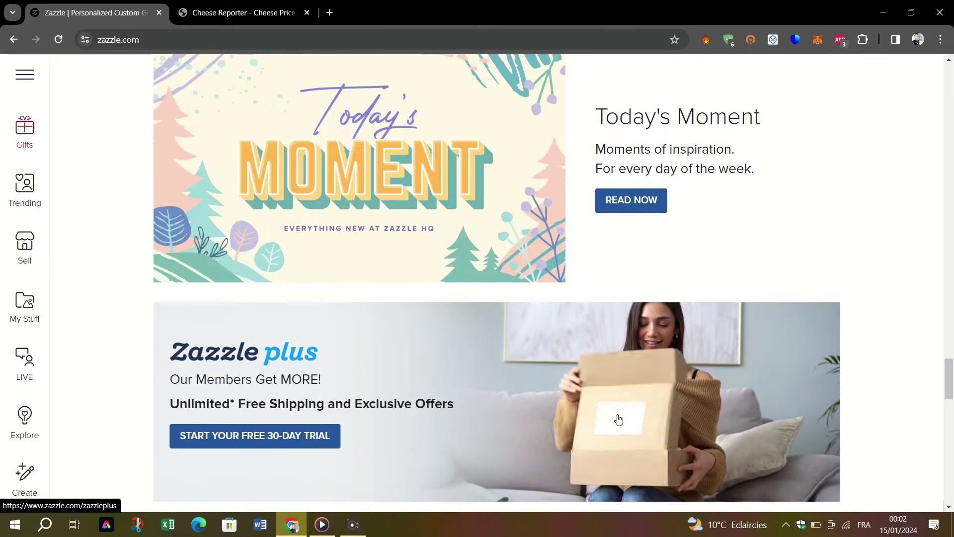
pyautogui.scroll(-1, 618, 420)
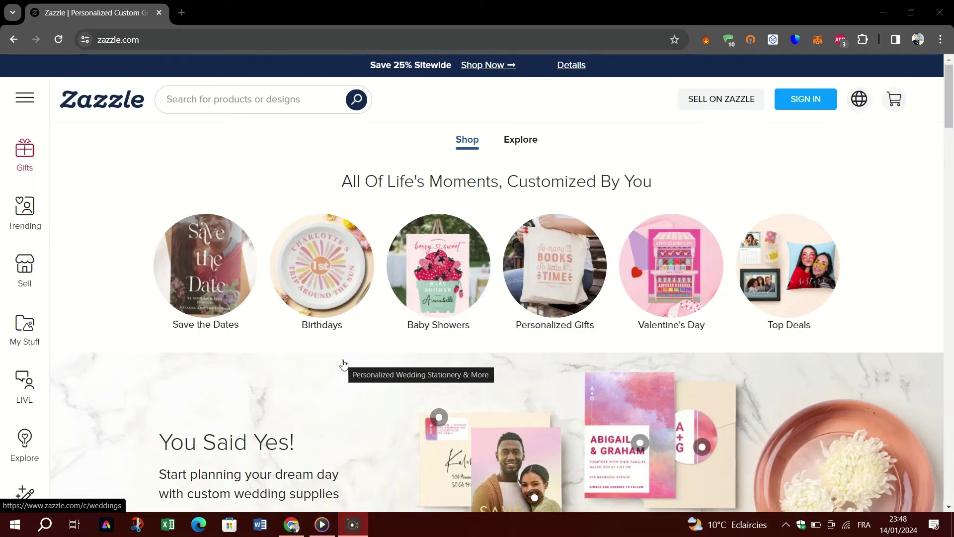
# Scroll the homepage down and back up, then show the Sell on Zazzle benefits from the sidebar.
pyautogui.scroll(-9, 416, 312)
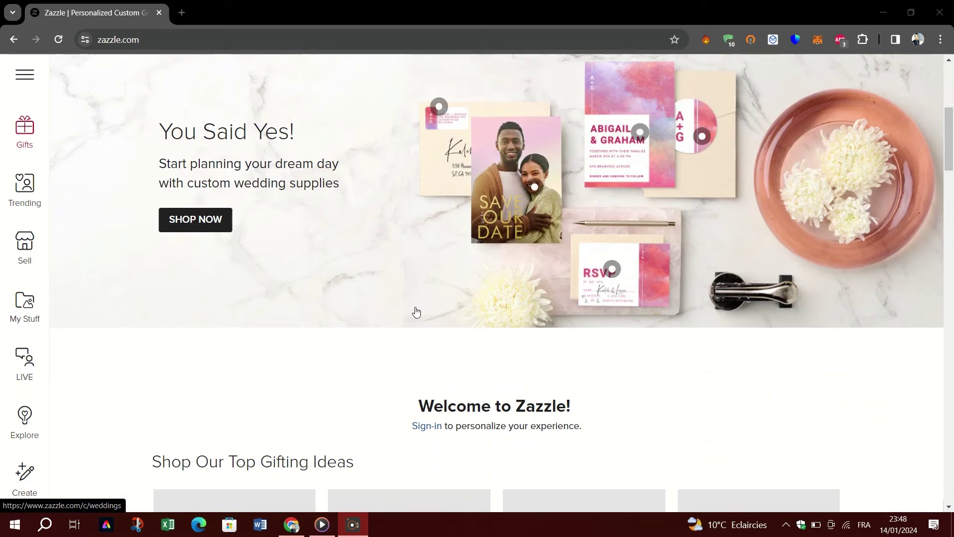
pyautogui.scroll(-5, 417, 312)
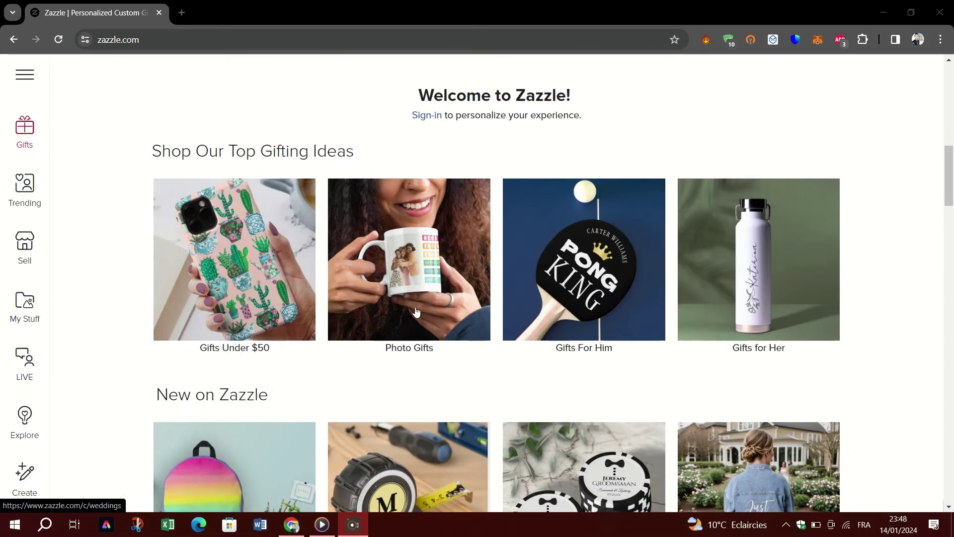
pyautogui.scroll(-4, 416, 312)
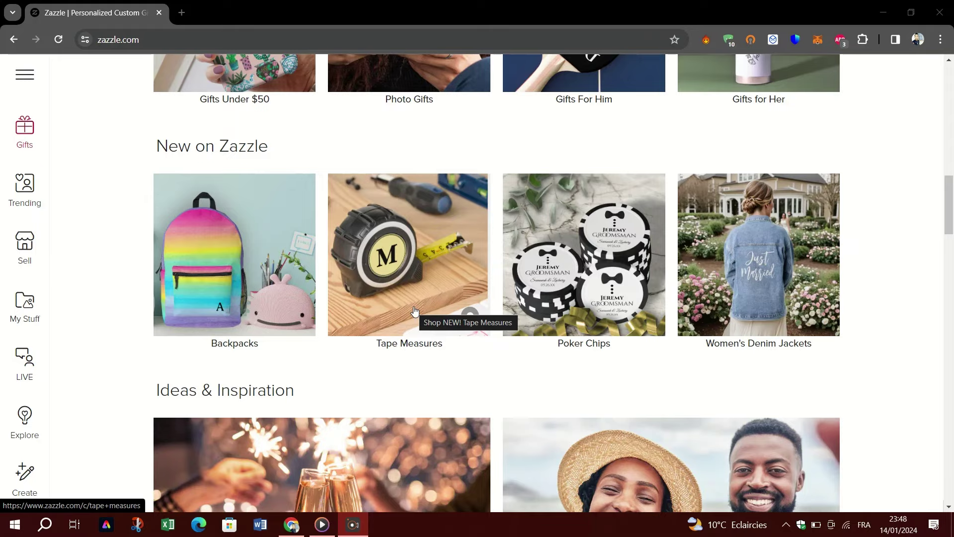
pyautogui.scroll(15, 363, 277)
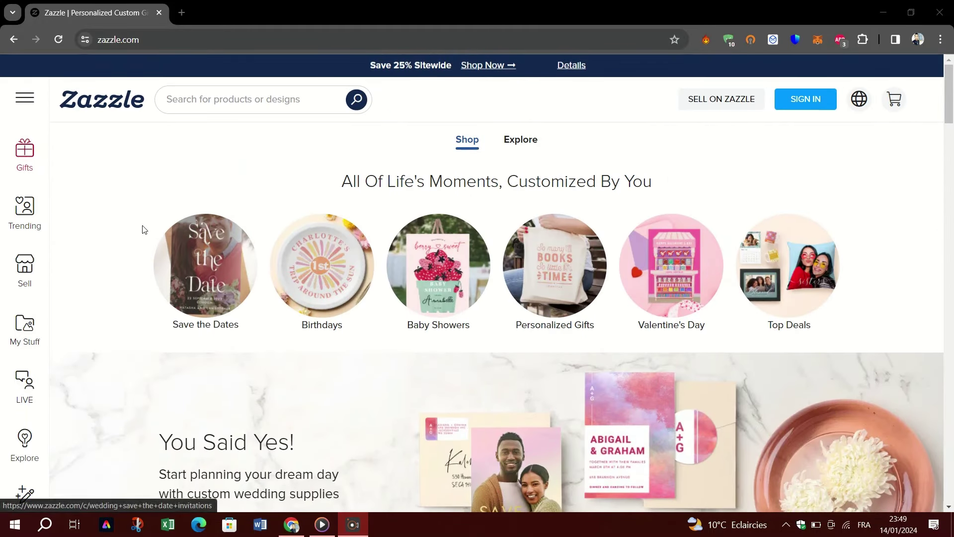
pyautogui.click(20, 270)
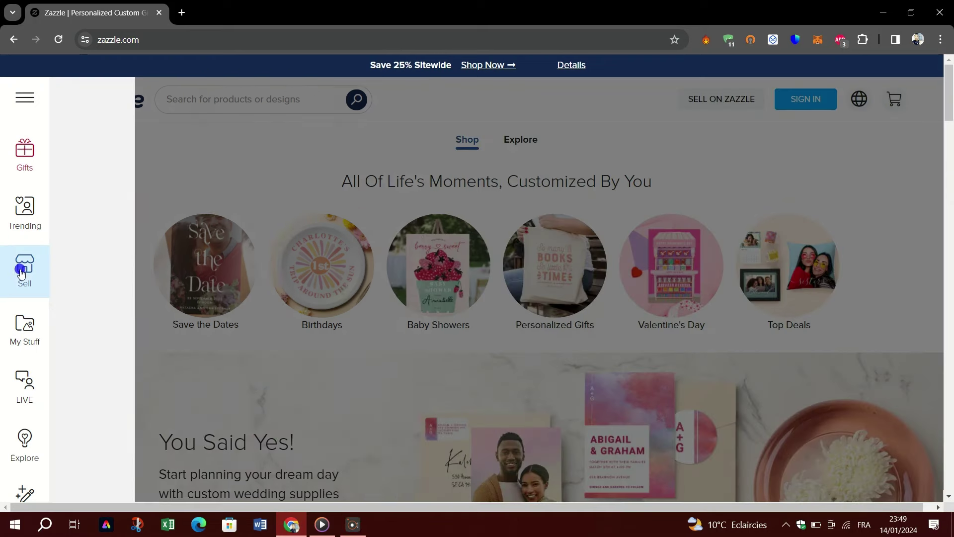